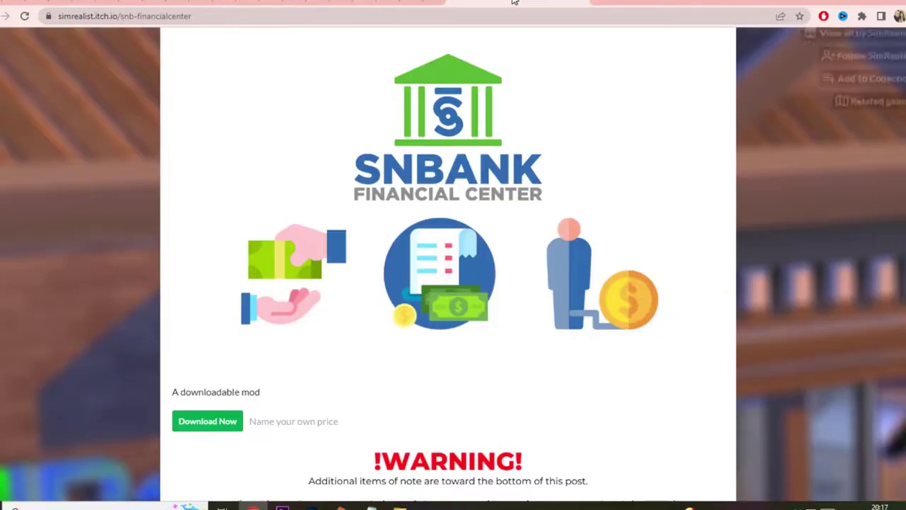
- Translate the SNB Financial Center mod page into Spanish
scroll(553, 255, "down", 2)
scroll(556, 260, "down", 6)
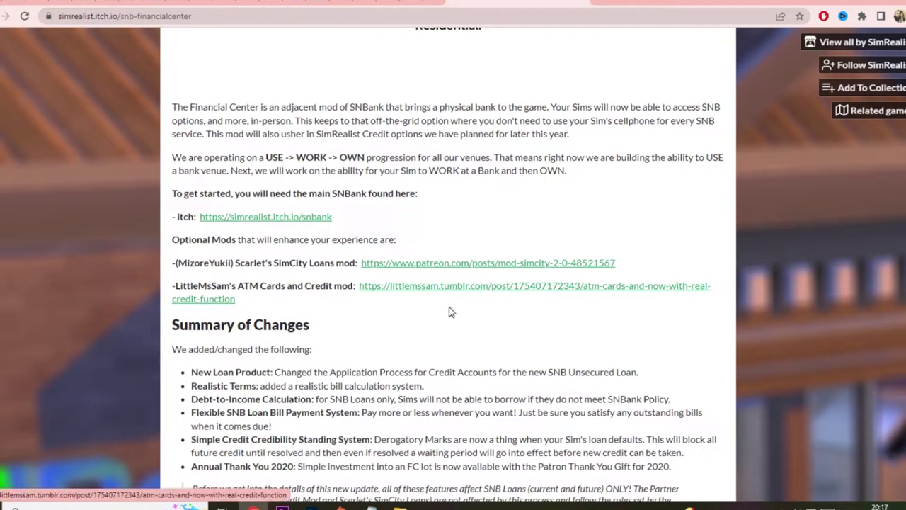
right_click(396, 318)
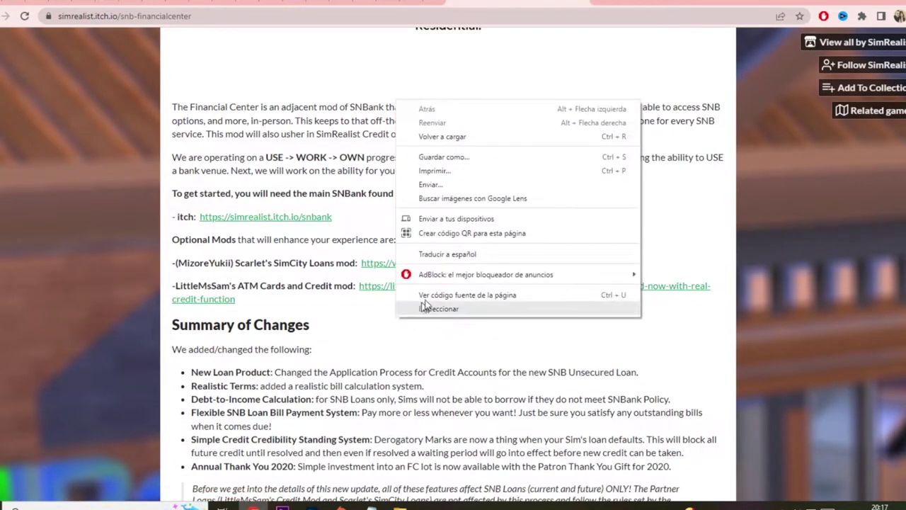
left_click(456, 258)
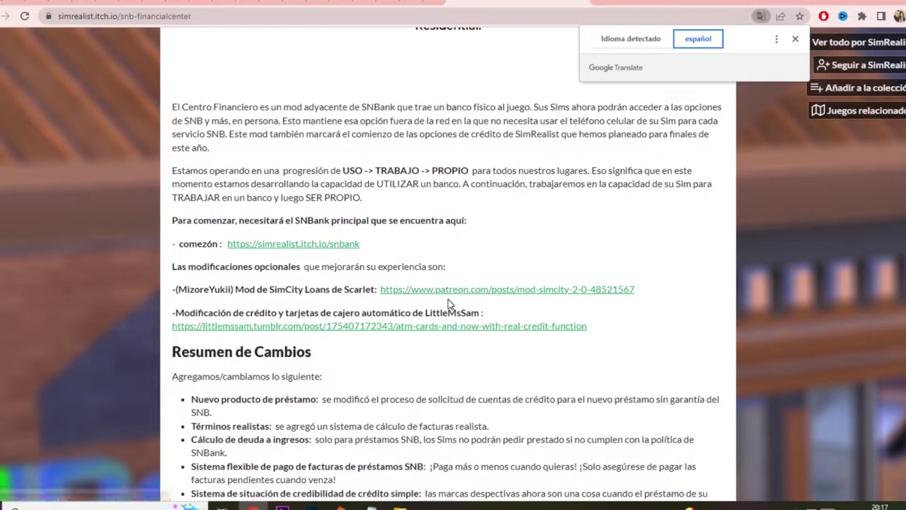
- Examine the translated mod description, including the change summary, loan terms, annual thank-you section, custom bank branches and known issues
scroll(448, 303, "down", 9)
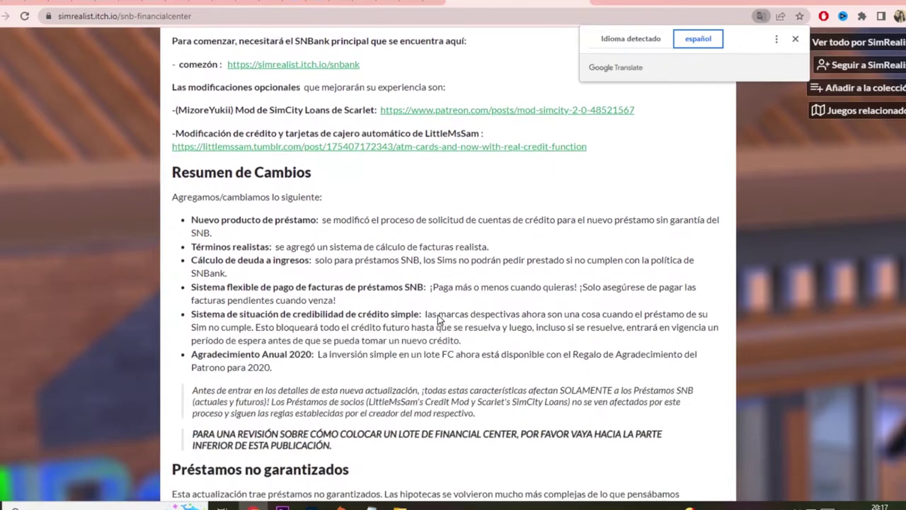
scroll(437, 315, "down", 15)
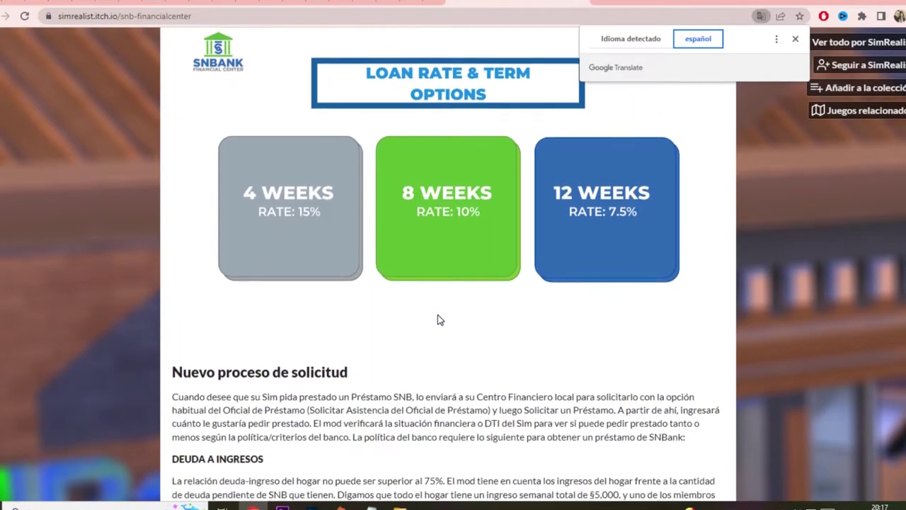
scroll(454, 300, "down", 15)
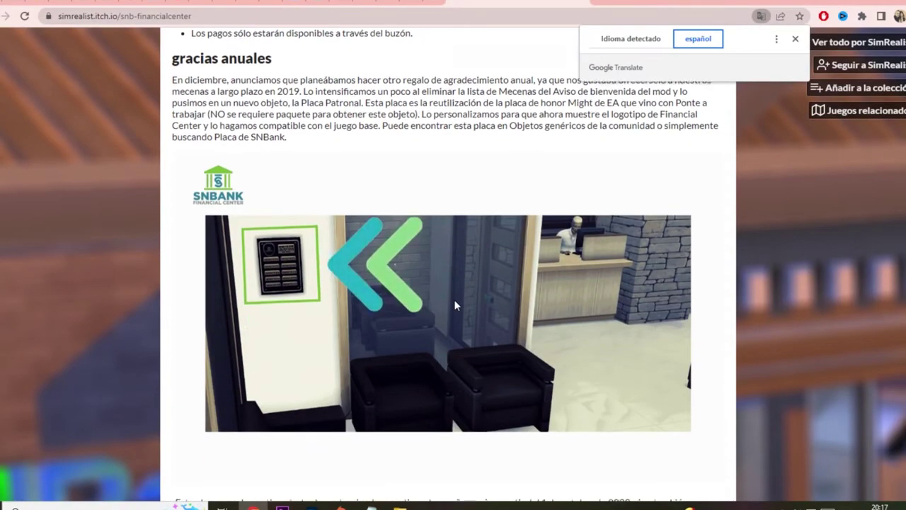
scroll(454, 300, "down", 8)
scroll(454, 300, "down", 5)
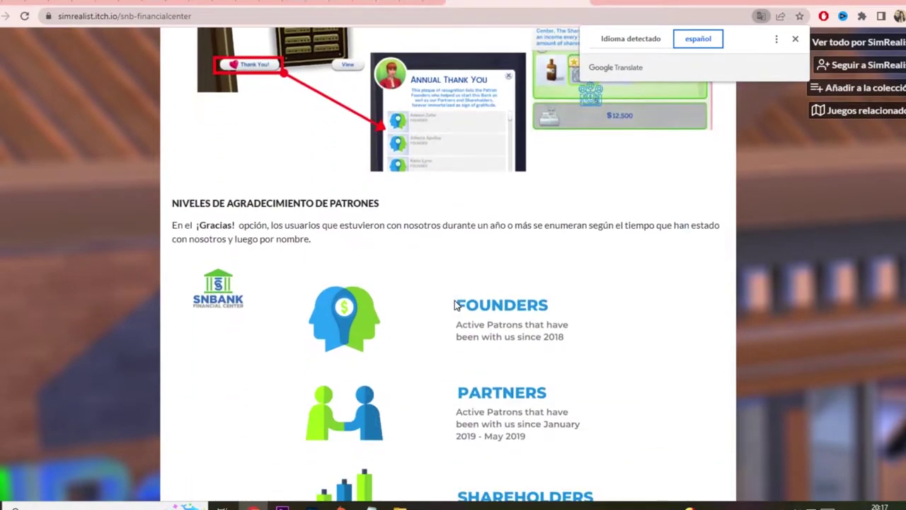
scroll(455, 300, "down", 3)
scroll(454, 304, "down", 7)
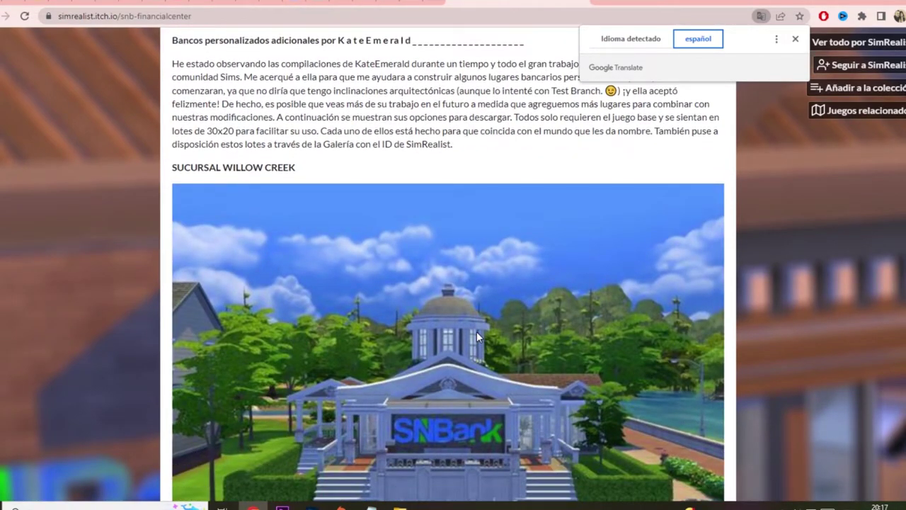
scroll(467, 323, "up", 1)
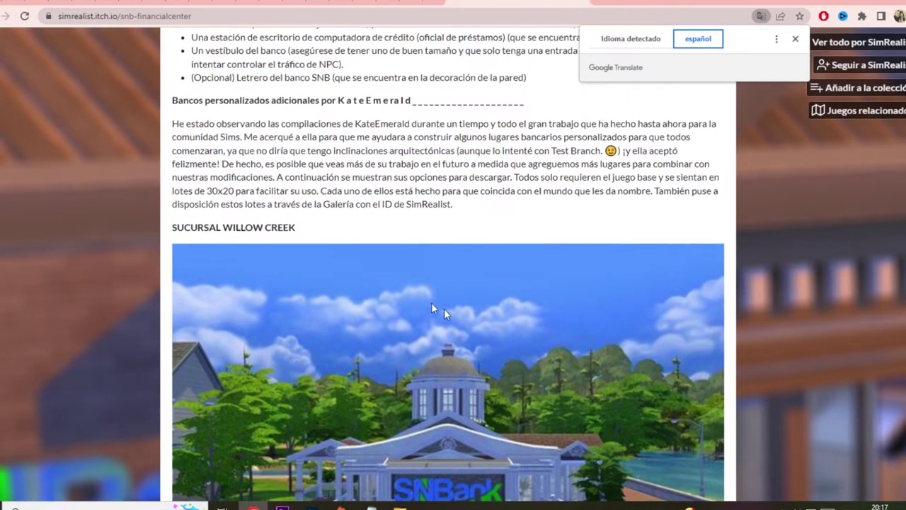
double_click(359, 125)
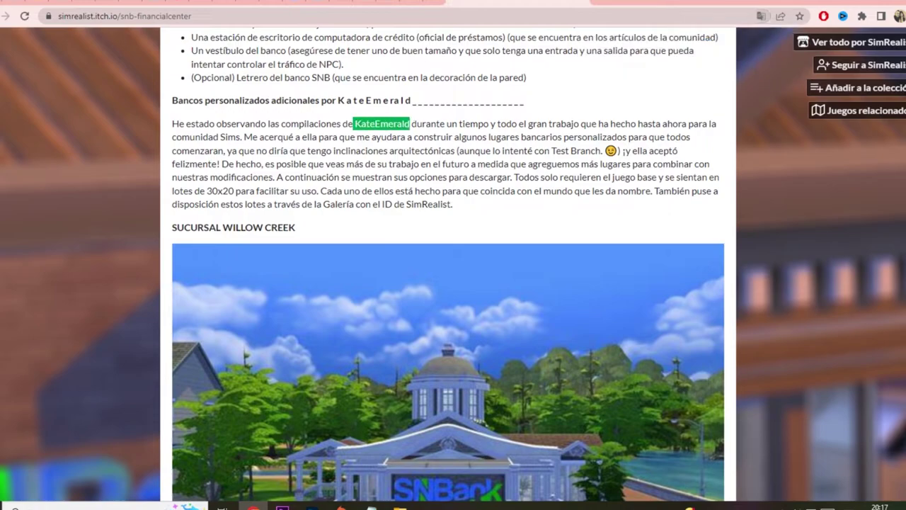
scroll(427, 245, "down", 5)
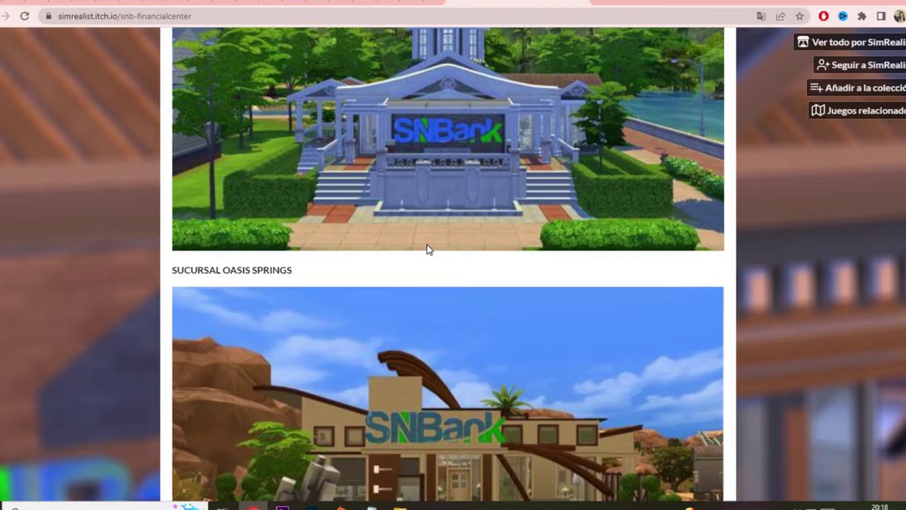
scroll(427, 244, "down", 10)
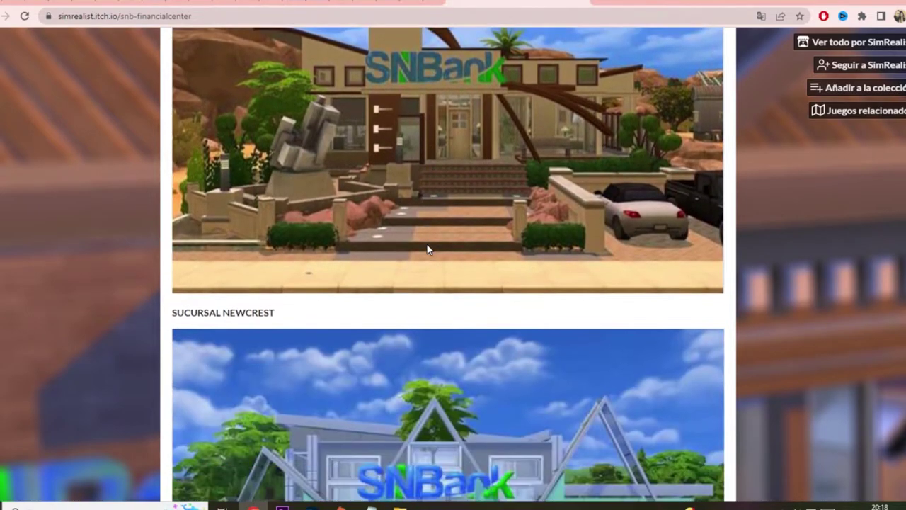
scroll(427, 248, "down", 12)
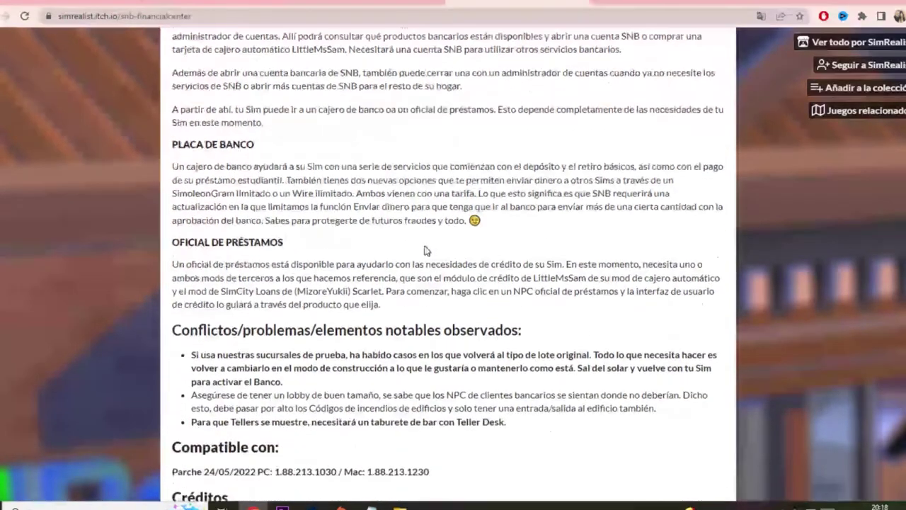
- Open the Financial Center file downloads from the end of the mod page, skipping the optional payment
scroll(425, 250, "down", 4)
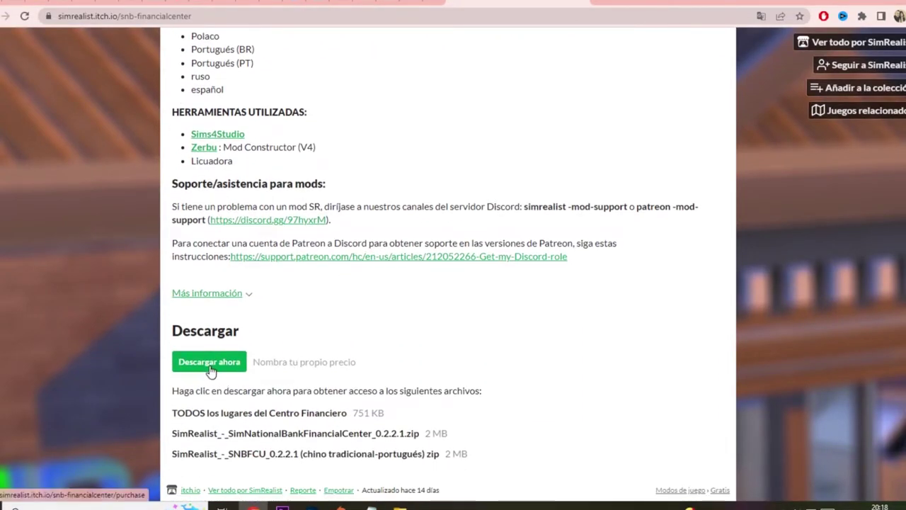
left_click(210, 364)
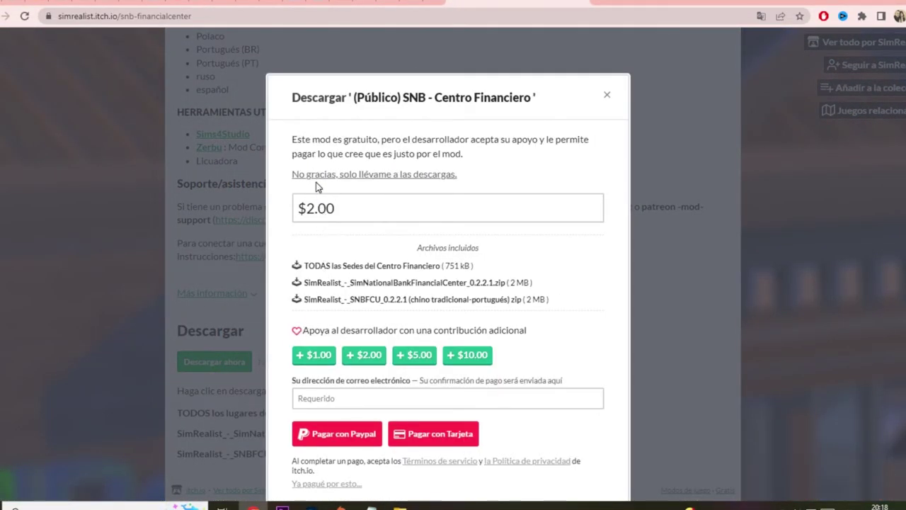
left_click(316, 175)
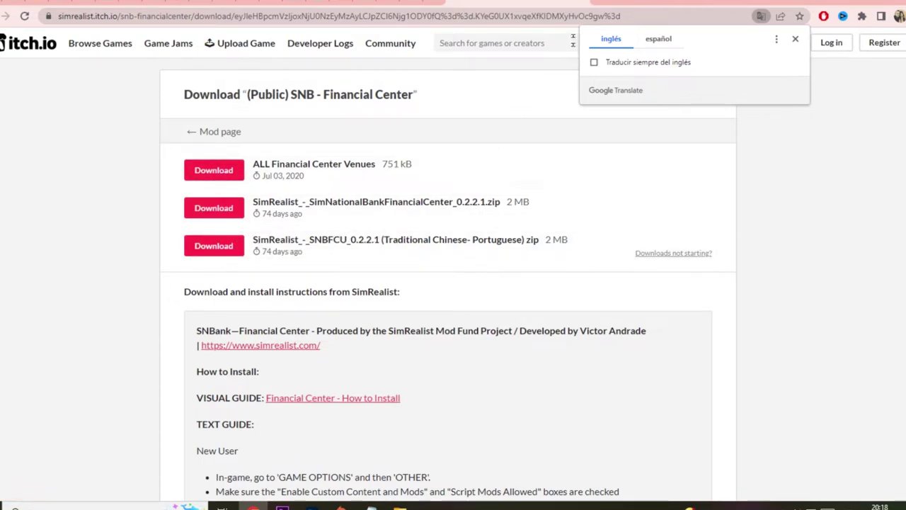
- Switch to the Downloads folder in File Explorer and create a new folder named MOD SNBANK
left_click(580, 3)
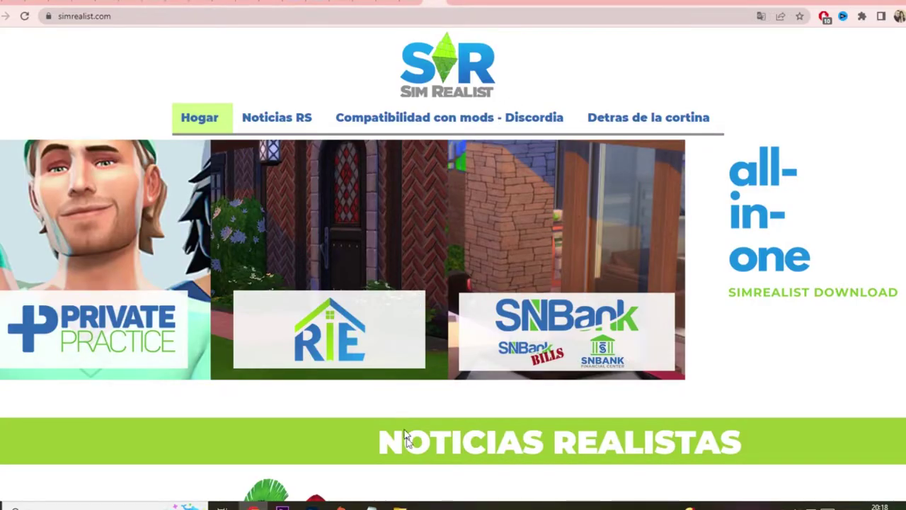
key("alt+Tab")
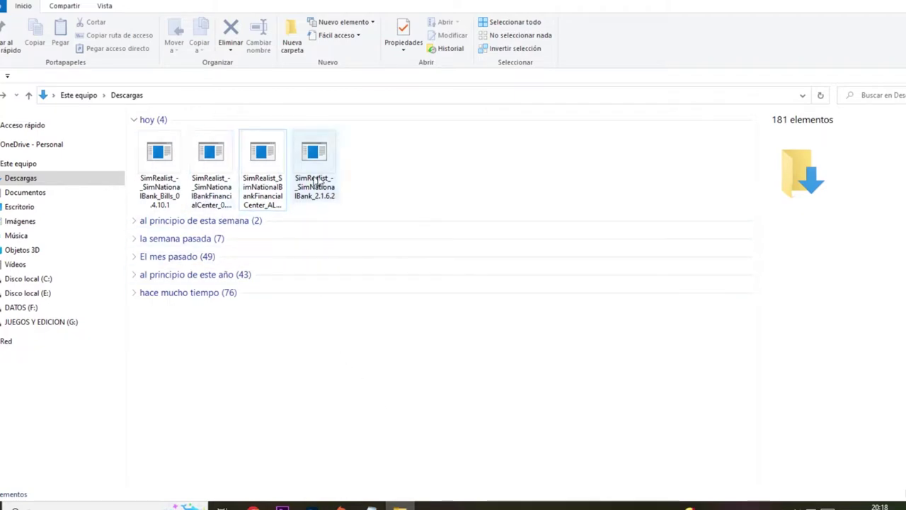
left_click(383, 162)
right_click(382, 162)
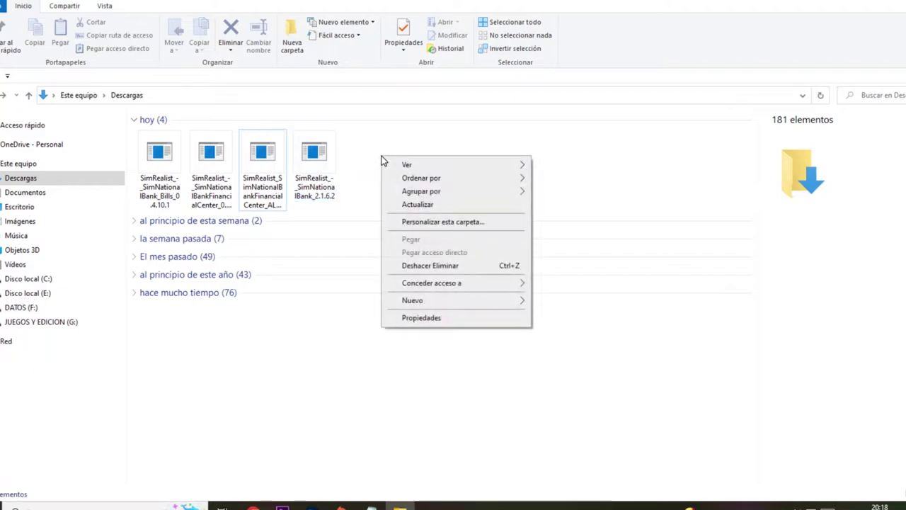
mouse_move(482, 305)
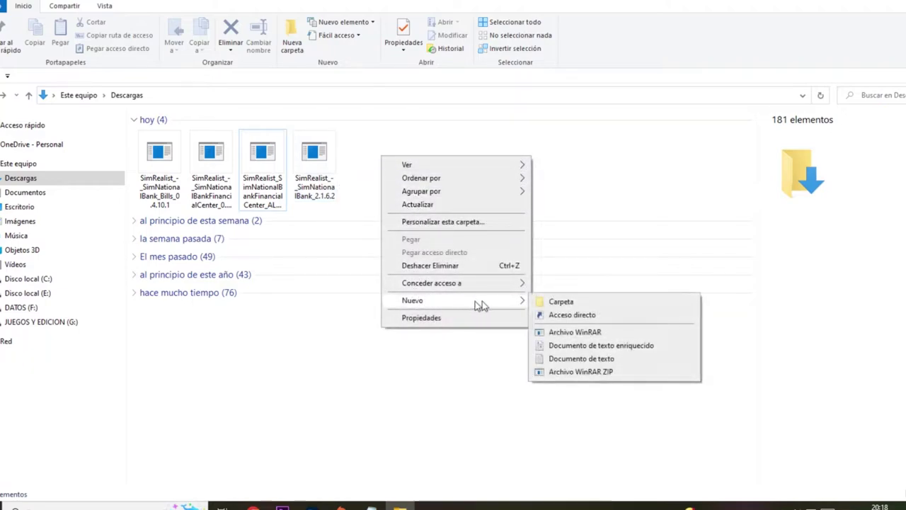
left_click(549, 302)
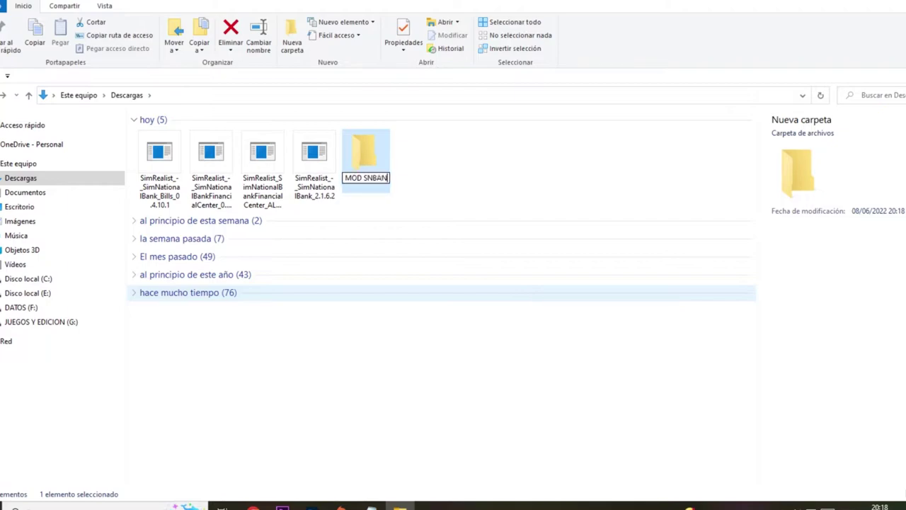
key("Return")
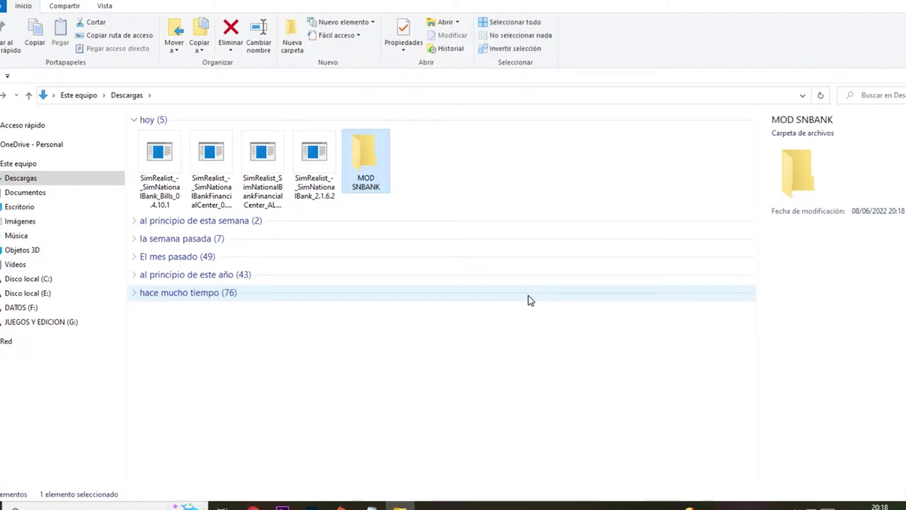
- Extract the SimRealist_-_SimNationalBank_Bills_0.4.10.1 archive into a folder of the same name and open that folder
right_click(159, 162)
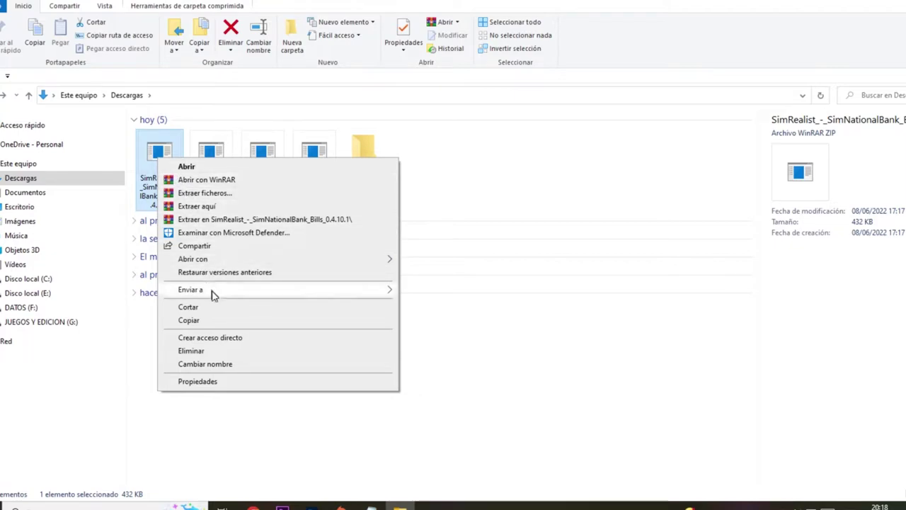
left_click(221, 220)
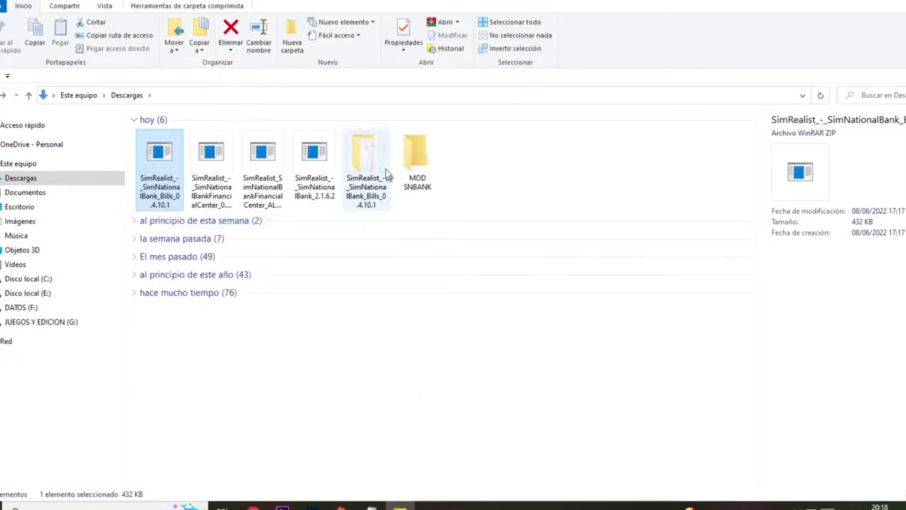
double_click(364, 161)
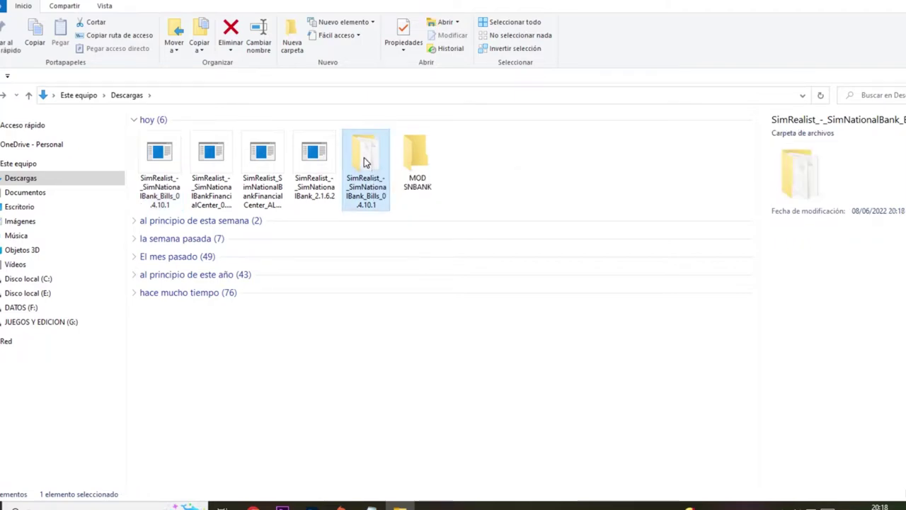
- Move both extracted Bills files, the PACKAGE and the TS4SCRIPT, into the MOD SNBANK folder
left_click_drag(236, 157, 235, 136)
right_click(235, 135)
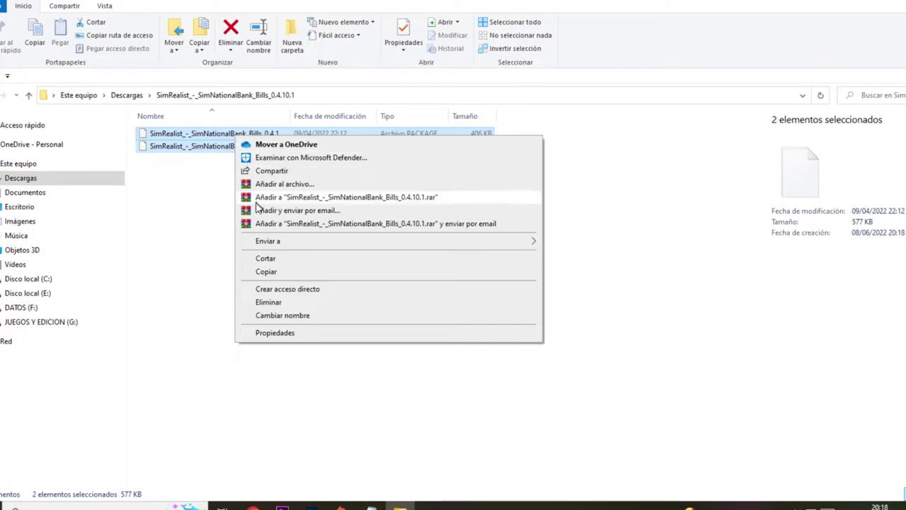
left_click(269, 259)
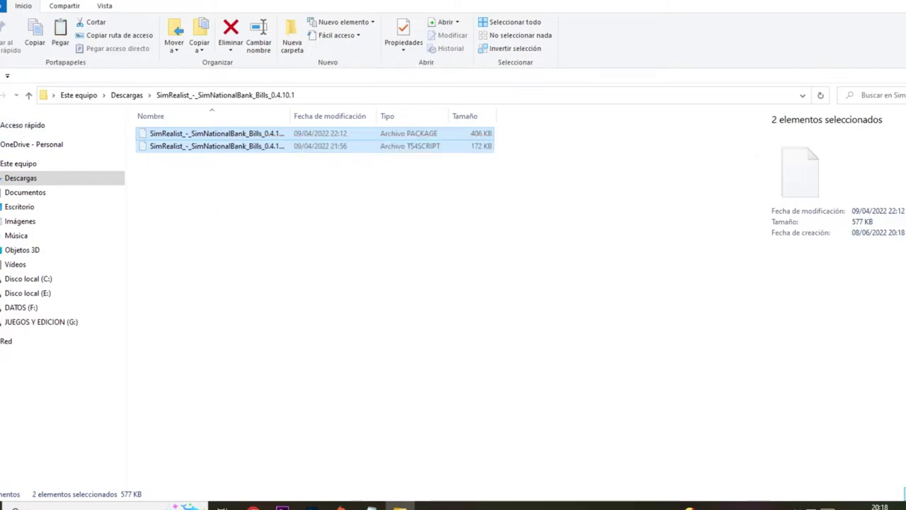
left_click(21, 177)
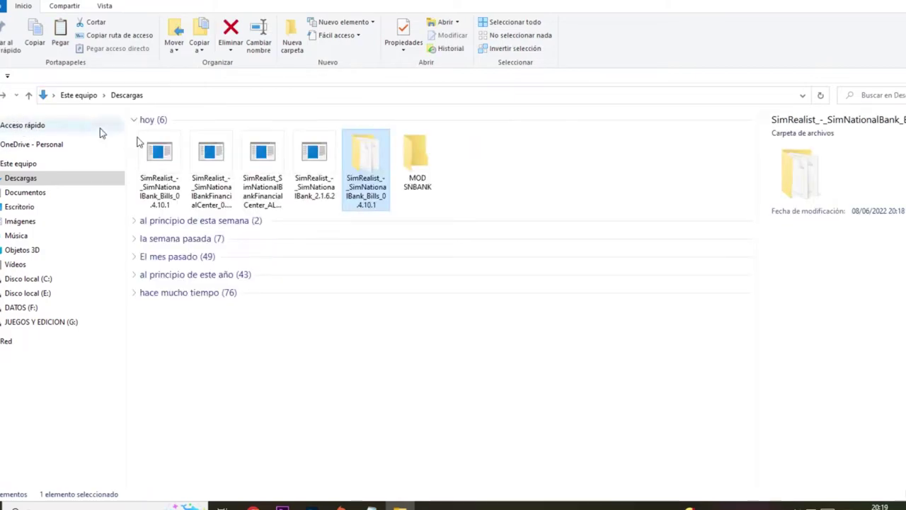
left_click(419, 157)
double_click(419, 158)
right_click(264, 160)
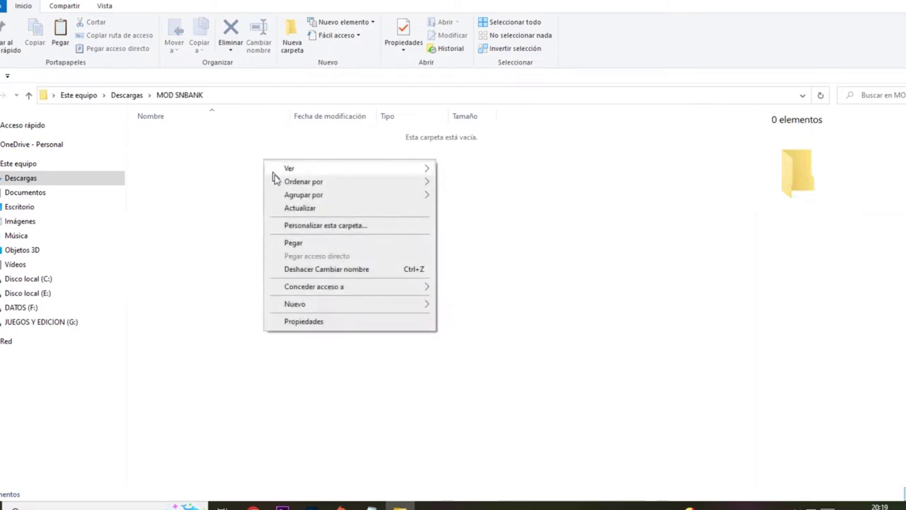
left_click(296, 242)
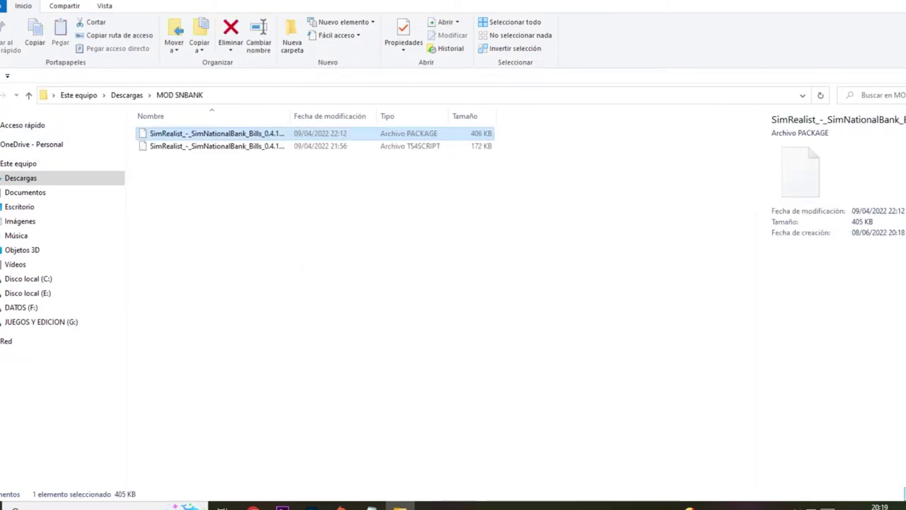
- Return to Downloads and delete the emptied SimRealist_-_SimNationalBank_Bills_0.4.10.1 folder
key("alt+Left")
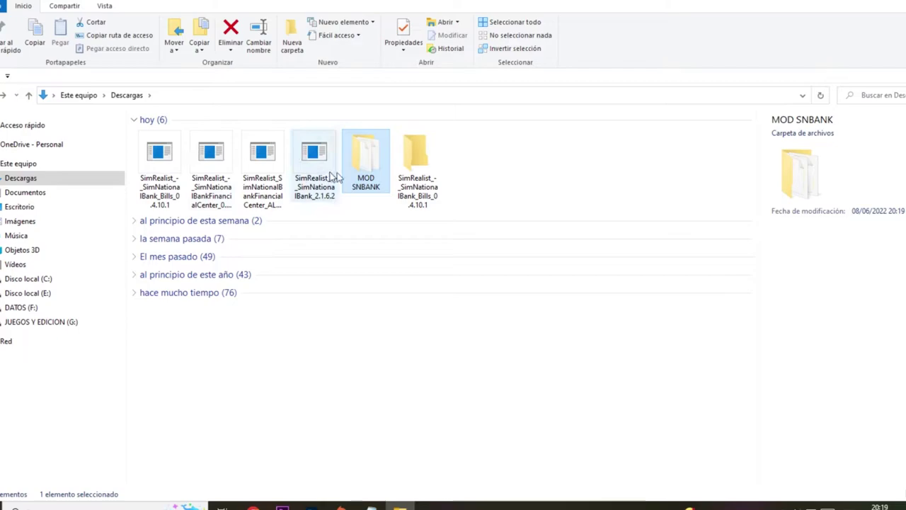
left_click(417, 172)
right_click(418, 168)
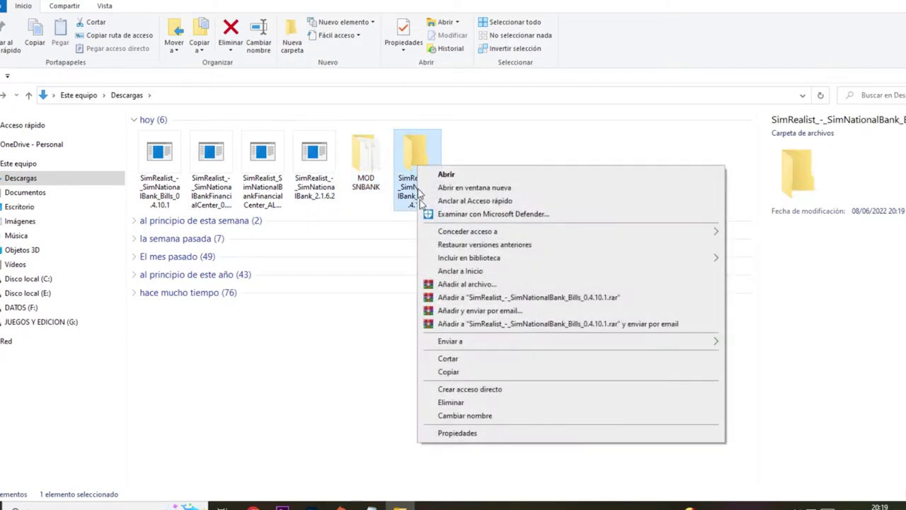
left_click(461, 402)
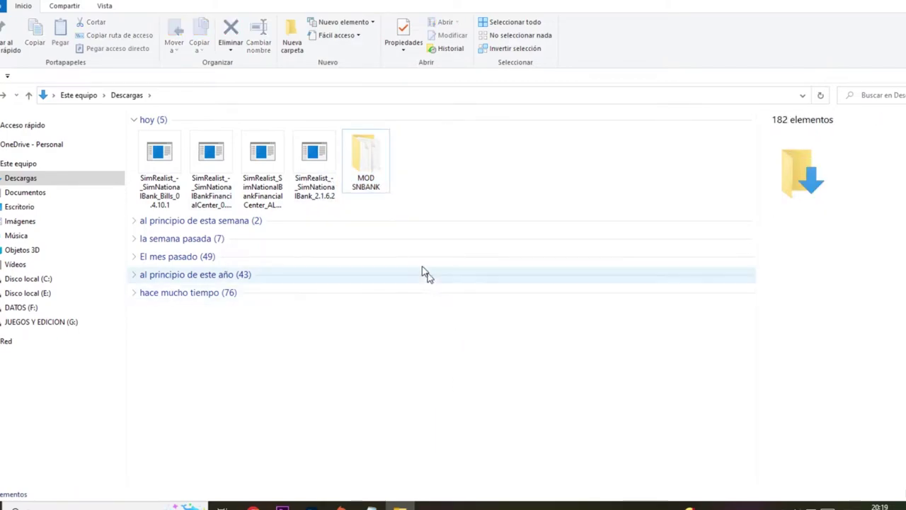
- Extract the SimRealist_-_SimNationalBankFinancialCenter_0.2.2.1 archive into a folder of the same name and open that folder
left_click(215, 157)
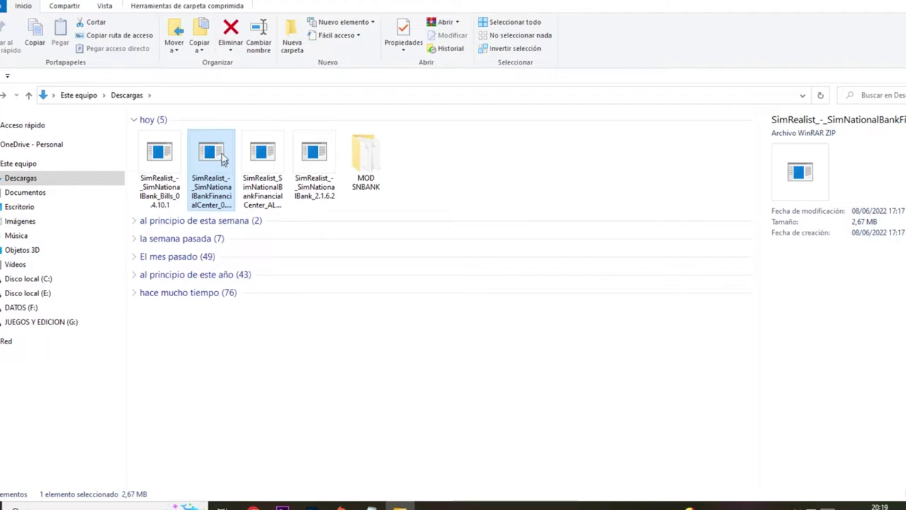
right_click(219, 158)
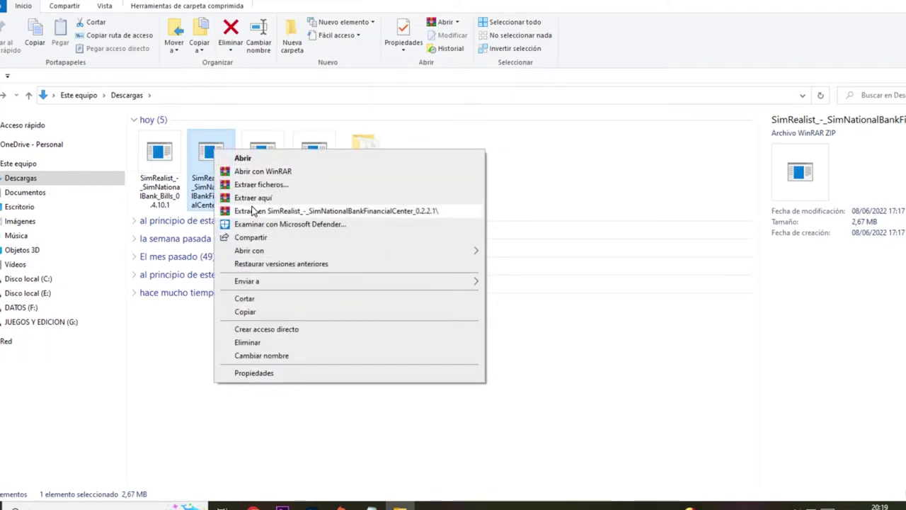
left_click(252, 209)
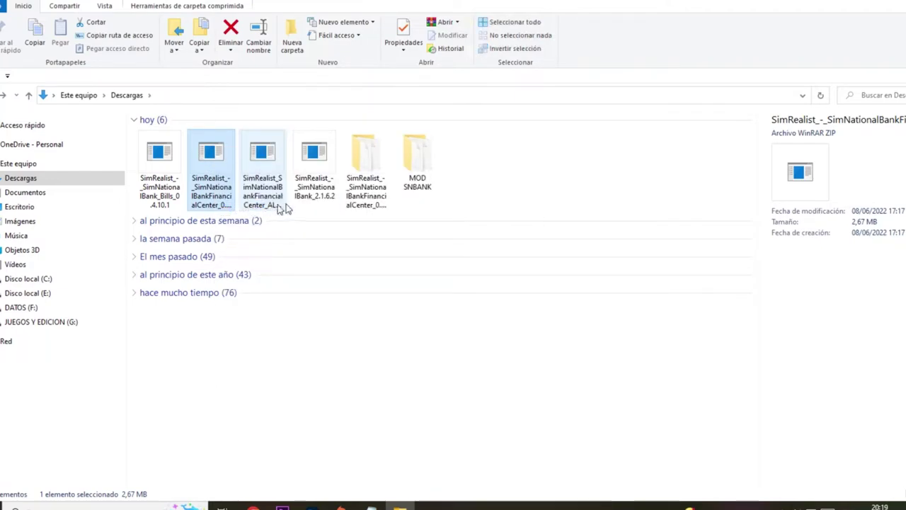
double_click(368, 164)
- Move both extracted FinancialCenter files, the PACKAGE and the TS4SCRIPT, into the MOD SNBANK folder
left_click_drag(223, 165, 237, 138)
right_click(234, 136)
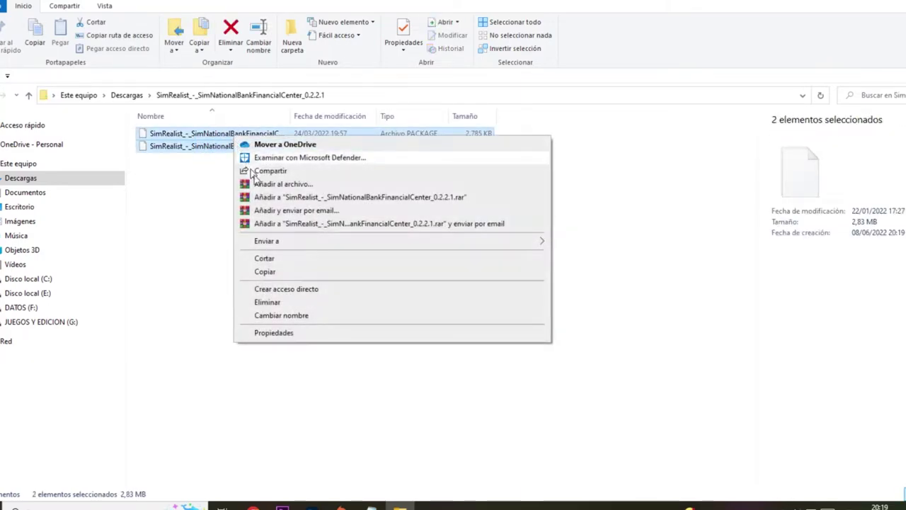
left_click(265, 259)
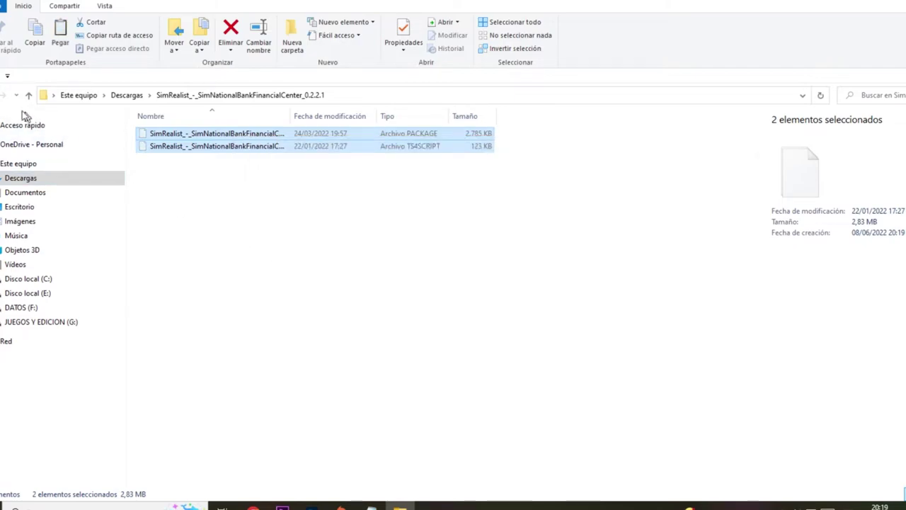
left_click(6, 94)
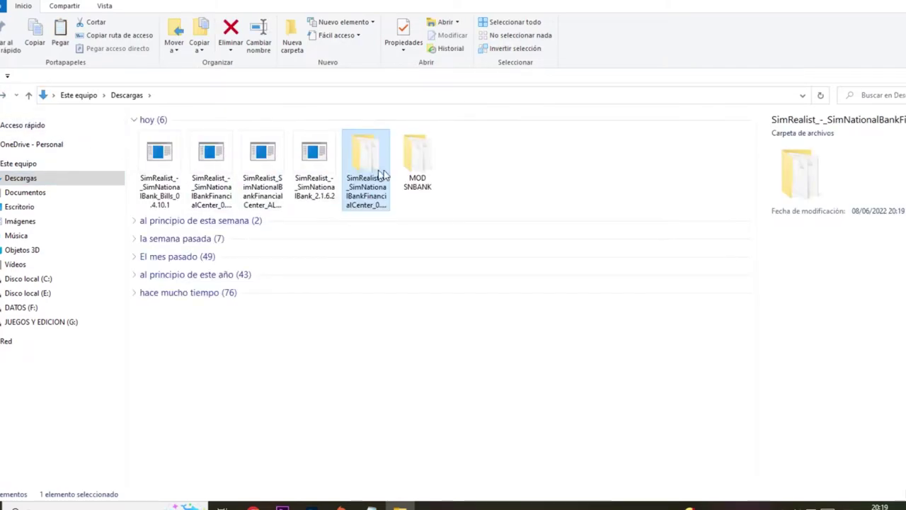
double_click(422, 155)
right_click(286, 197)
left_click(326, 278)
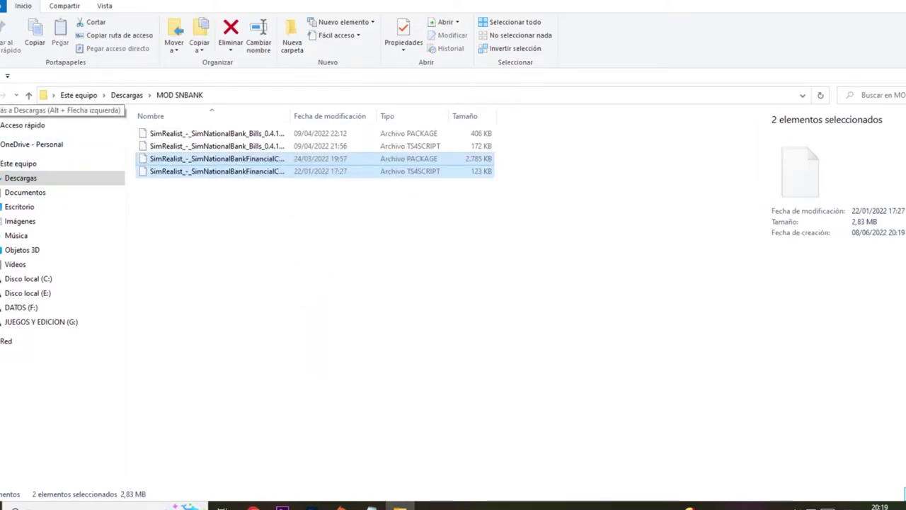
- Return to Downloads and delete the emptied SimRealist_-_SimNationalBankFinancialCenter_0.2.2.1 folder
left_click(4, 95)
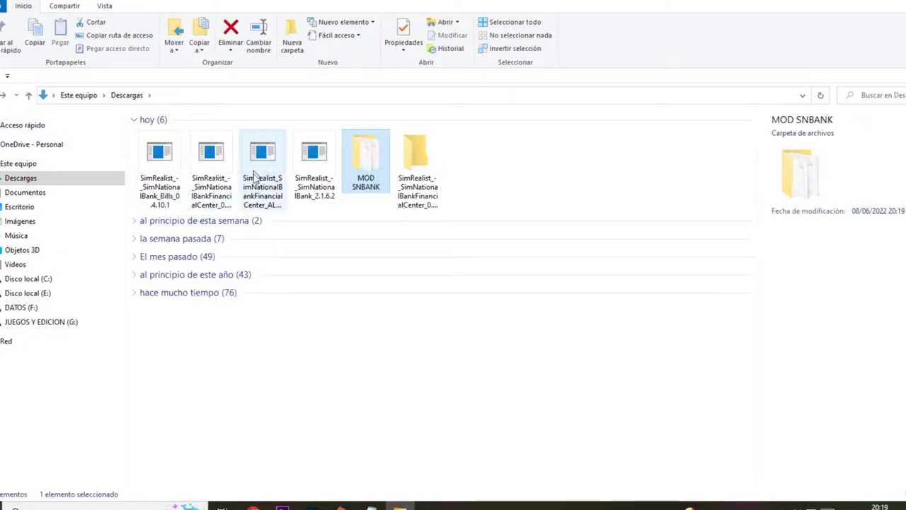
left_click(423, 170)
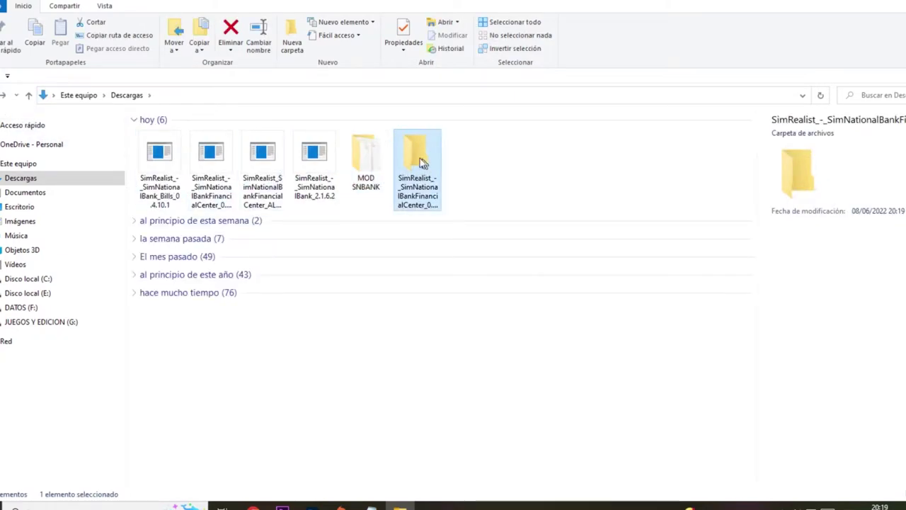
right_click(420, 158)
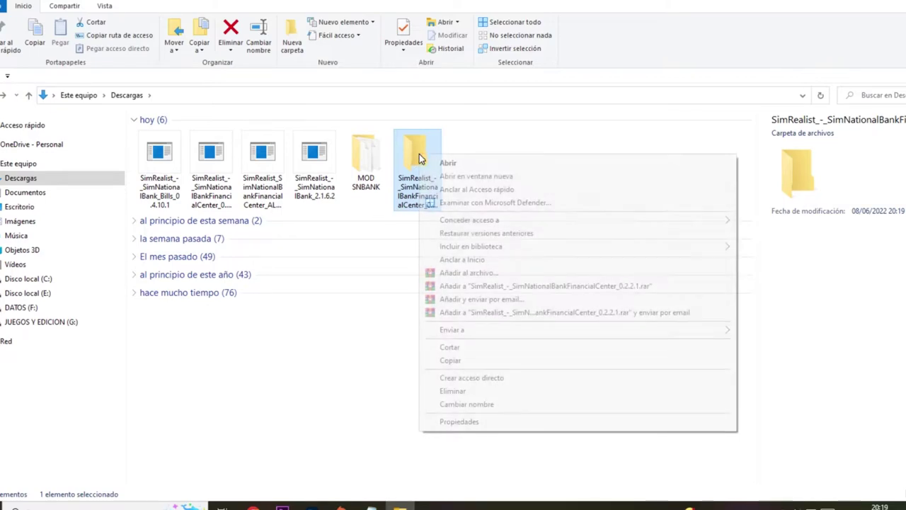
left_click(456, 391)
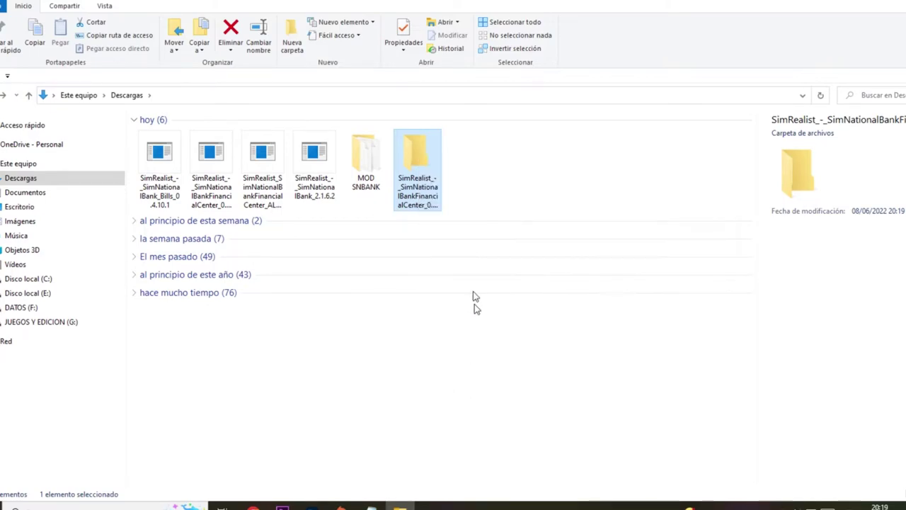
- Extract the SimRealist_SimNationalBankFinancialCenter_ALL_BRANCHES archive into its own folder, check its subfolders and return to Downloads
left_click(268, 163)
right_click(264, 150)
left_click(310, 212)
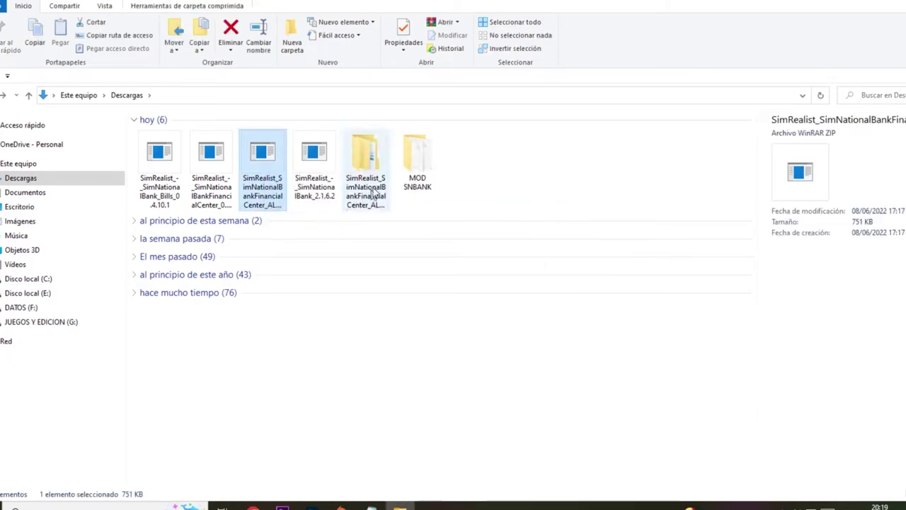
double_click(370, 156)
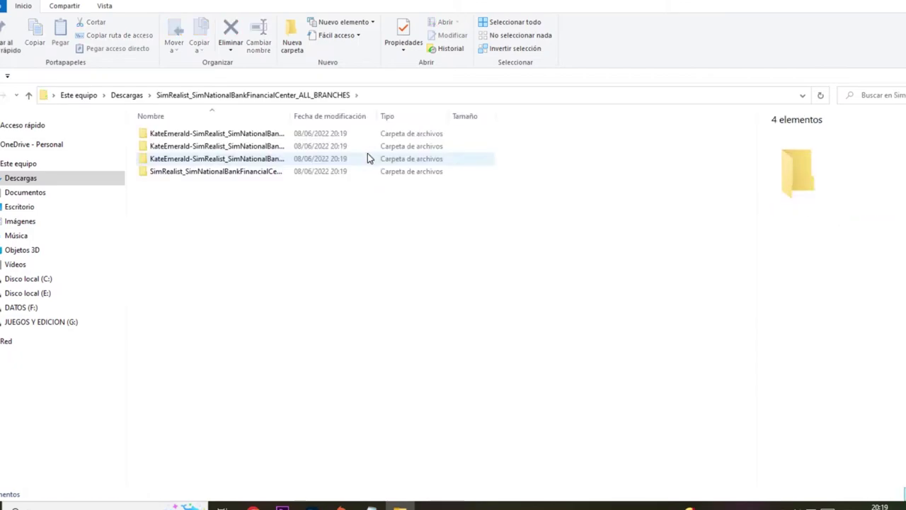
left_click_drag(293, 114, 340, 115)
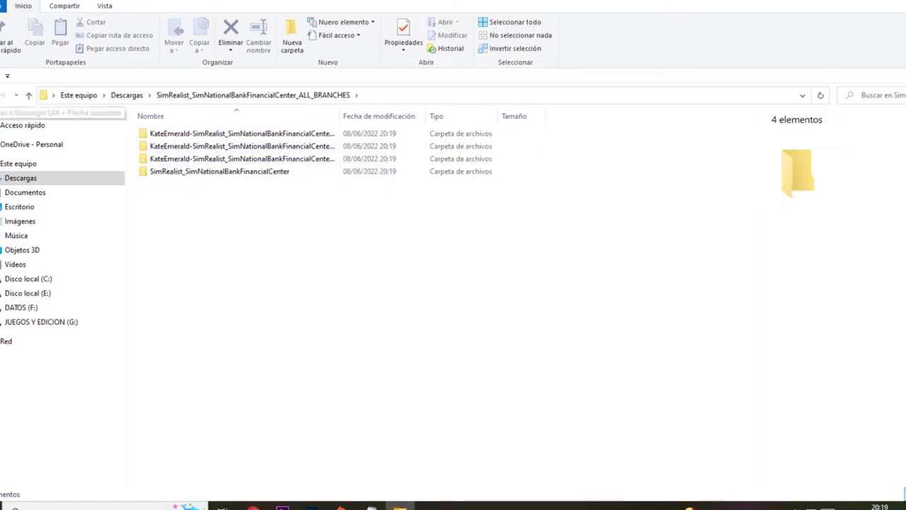
key("alt+Up")
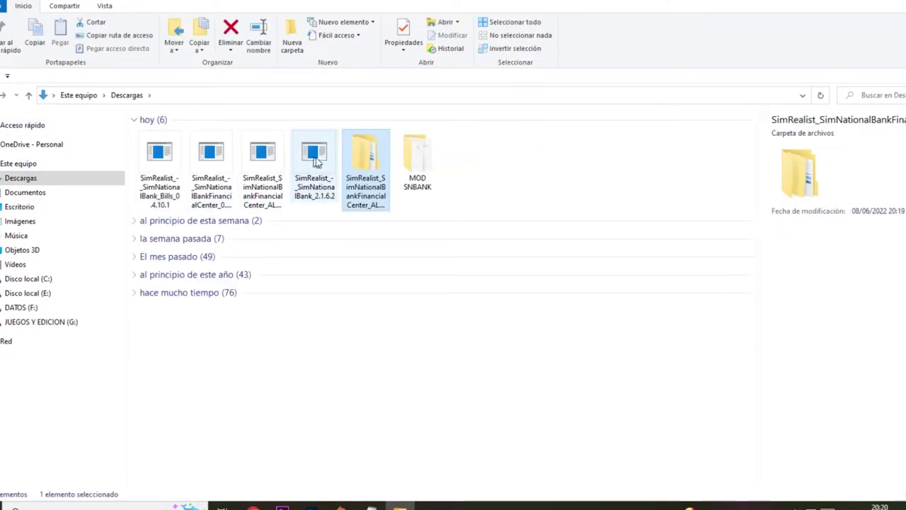
- Extract the SimRealist_-_SimNationalBank_2.1.6.2 archive into a folder of the same name and open that folder
left_click(316, 157)
right_click(316, 157)
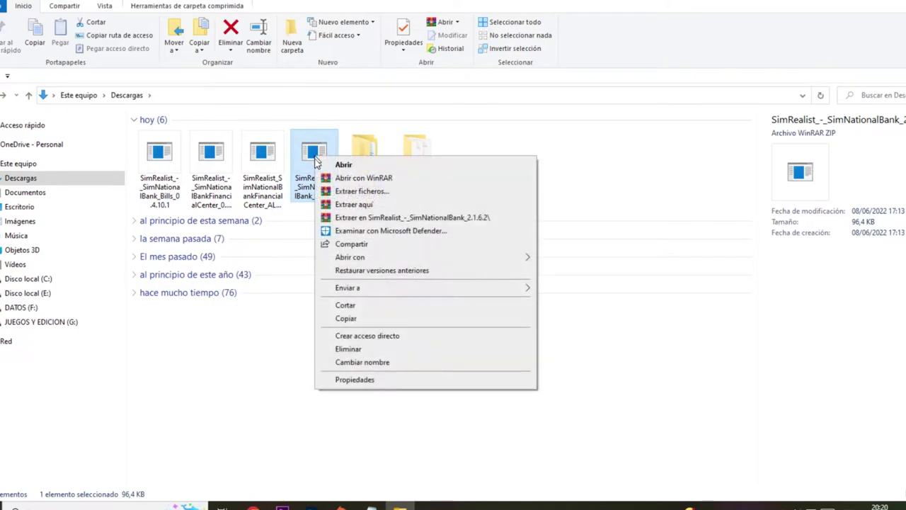
left_click(351, 215)
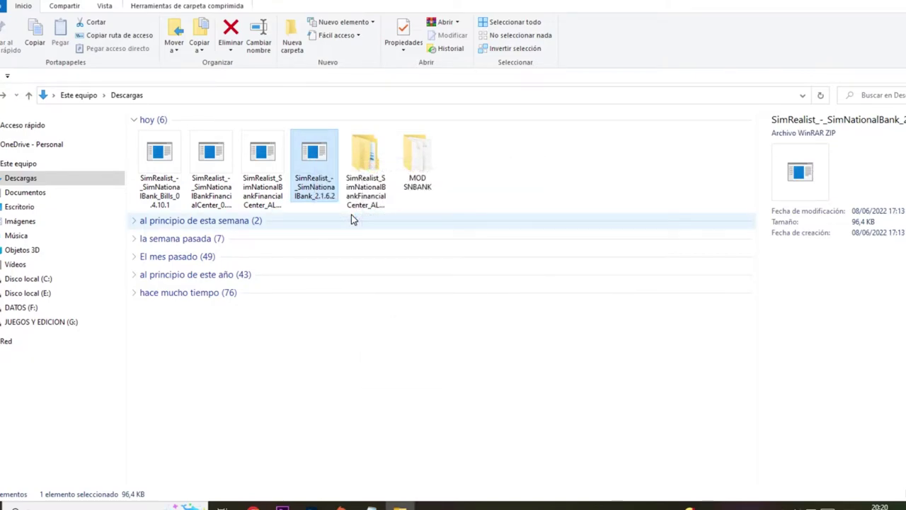
double_click(367, 163)
- Move the three extracted SimNationalBank files, two PACKAGE files and one TS4SCRIPT, into the MOD SNBANK folder
left_click_drag(263, 184, 248, 140)
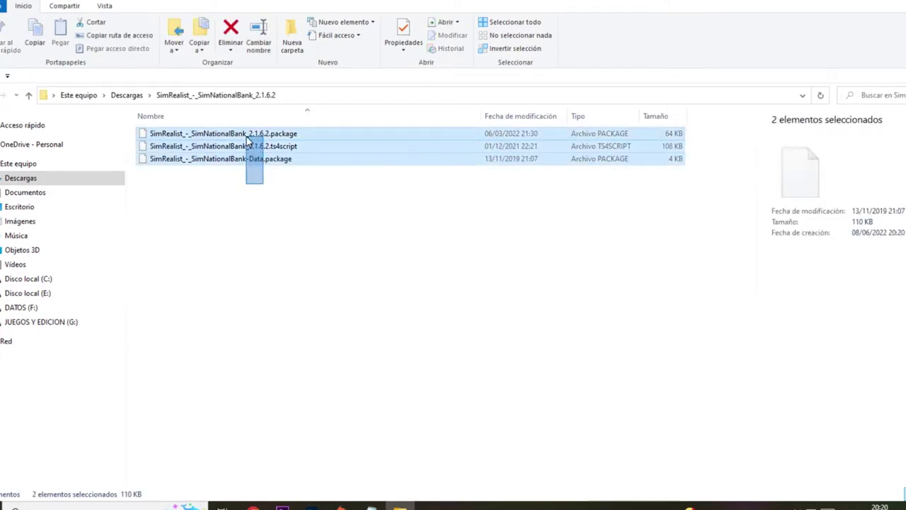
right_click(246, 135)
left_click(279, 259)
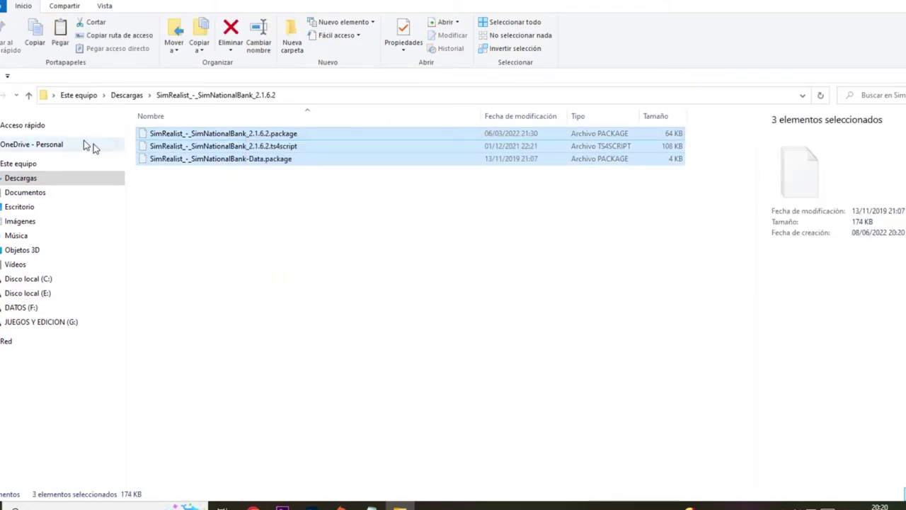
key("alt+Left")
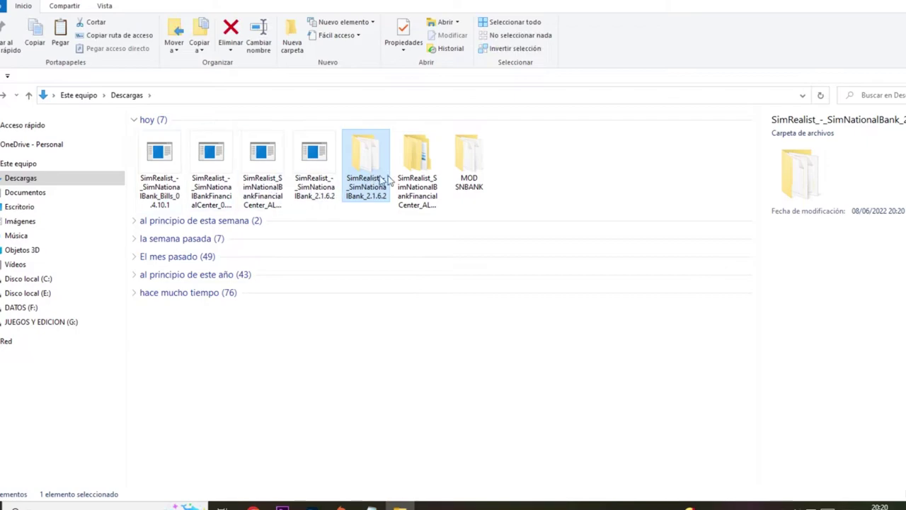
double_click(470, 162)
right_click(324, 213)
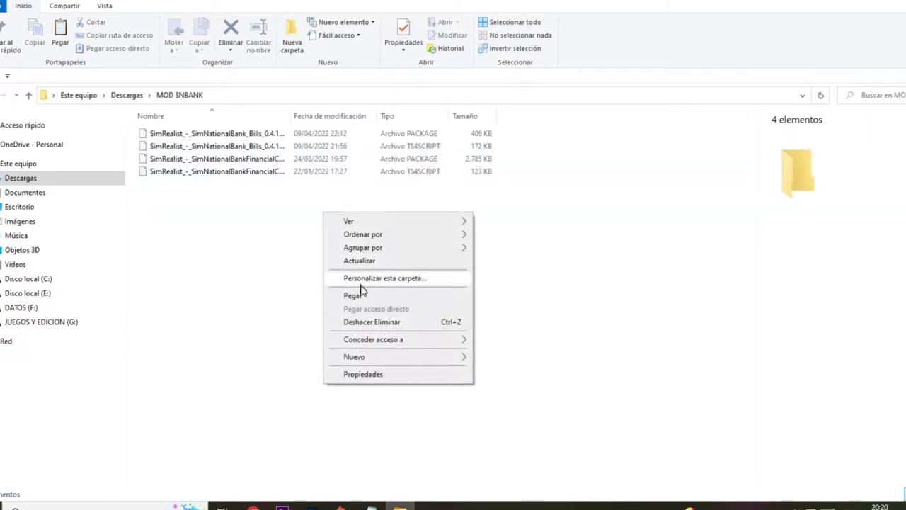
left_click(360, 295)
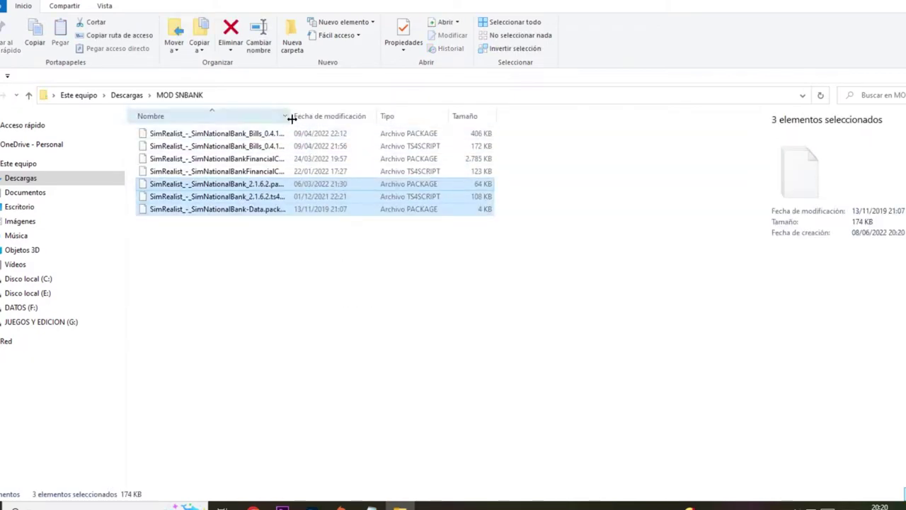
- Widen the name column in MOD SNBANK and review the full names of the collected package and ts4script files
left_click_drag(291, 118, 381, 119)
left_click(319, 135)
left_click(315, 147)
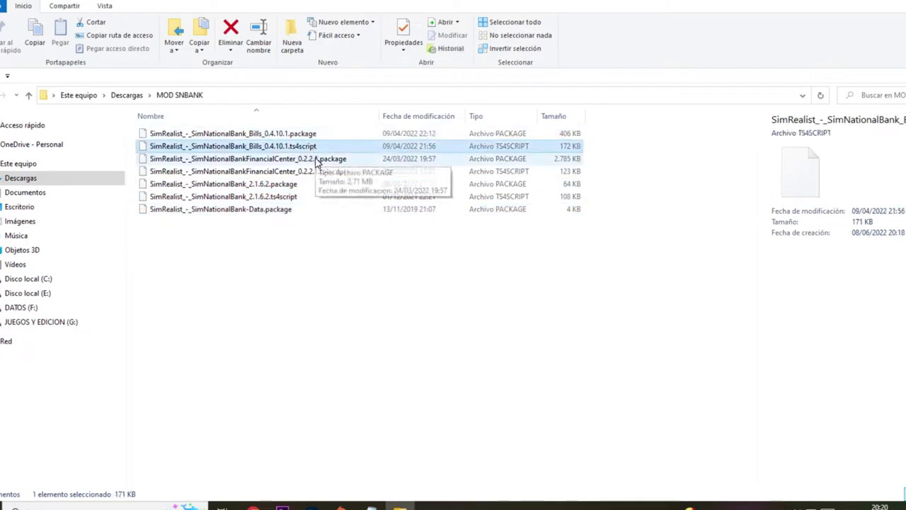
left_click(315, 158)
left_click(285, 184)
left_click(282, 197)
left_click(277, 211)
left_click_drag(254, 240, 297, 145)
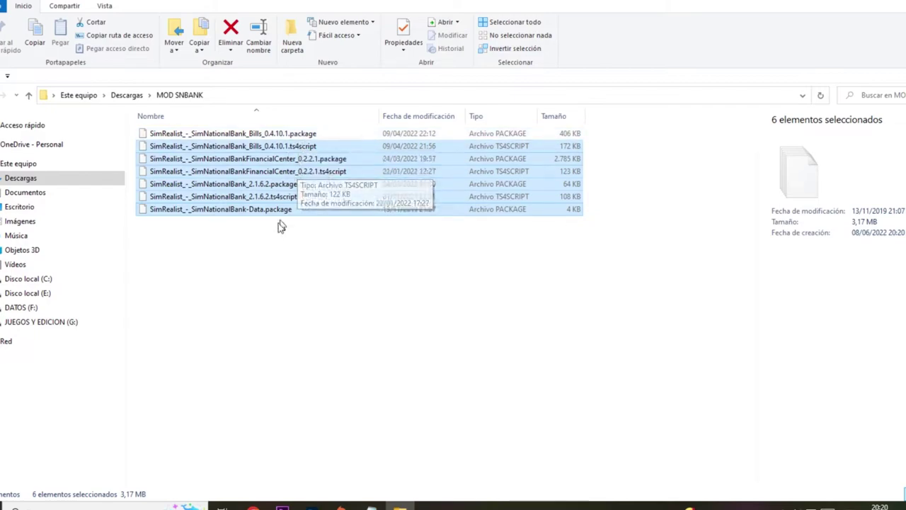
- Cut the MOD SNBANK folder in Downloads and open Documents > Electronic Arts > Los Sims 4 > Mods without pasting it
key("alt+Up")
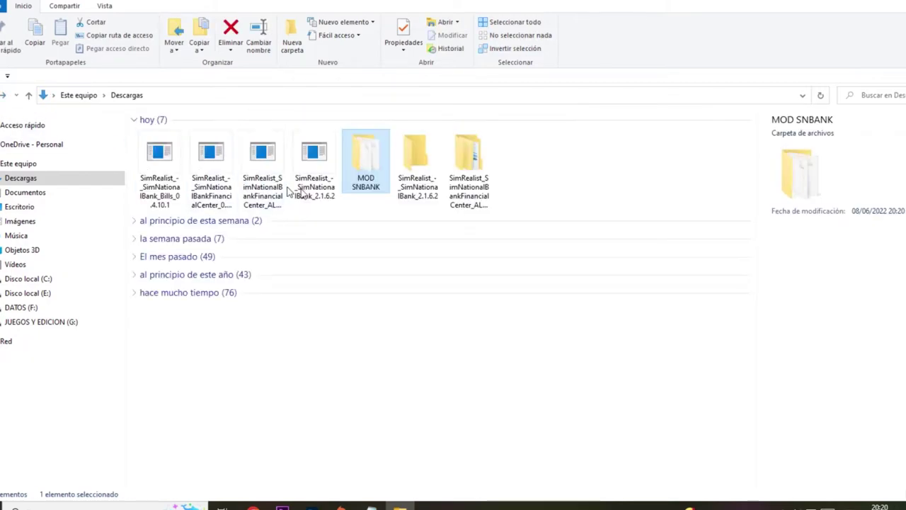
right_click(367, 149)
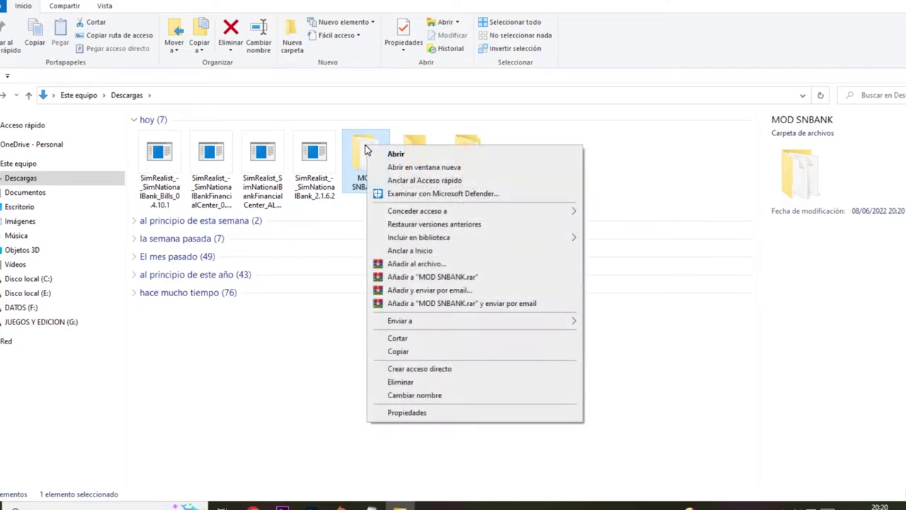
left_click(401, 338)
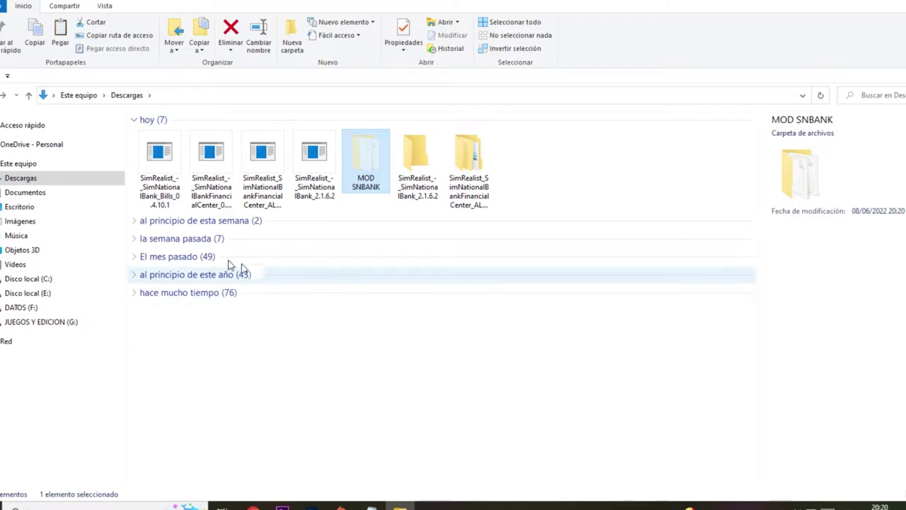
left_click(50, 197)
double_click(178, 171)
left_click(174, 150)
double_click(175, 150)
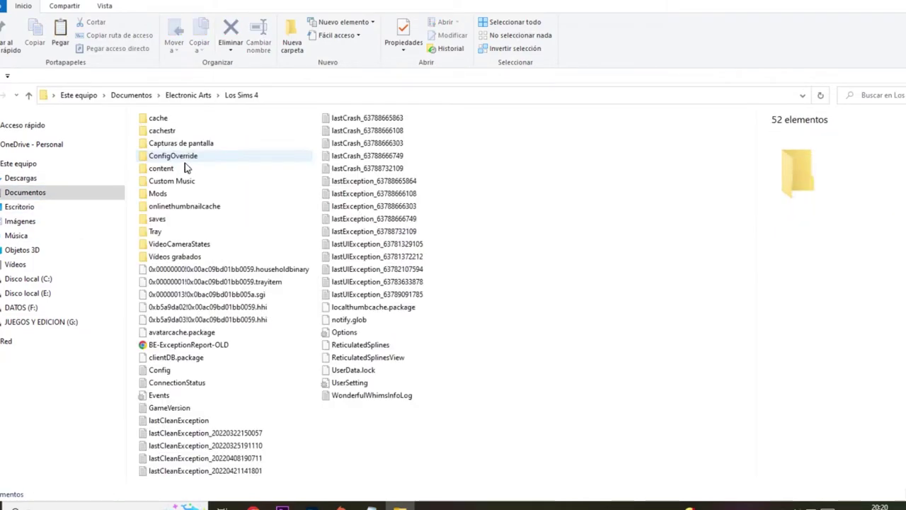
double_click(159, 191)
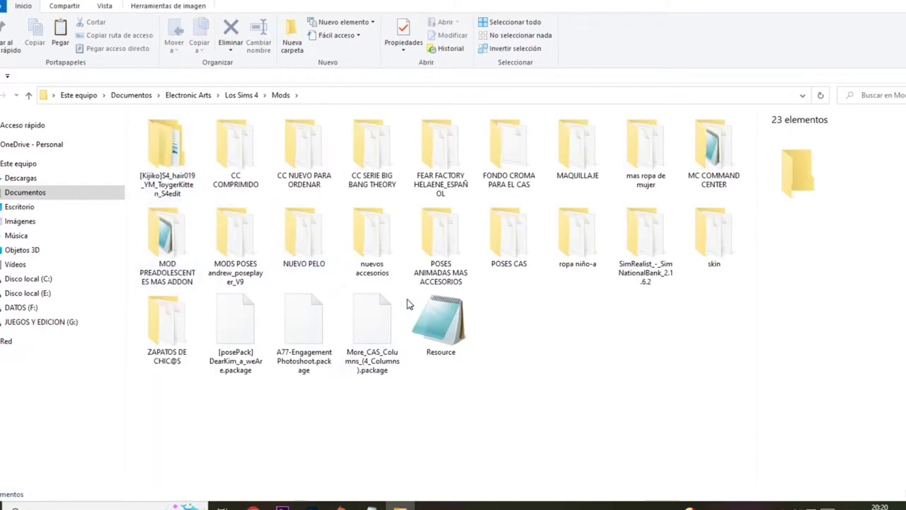
right_click(519, 313)
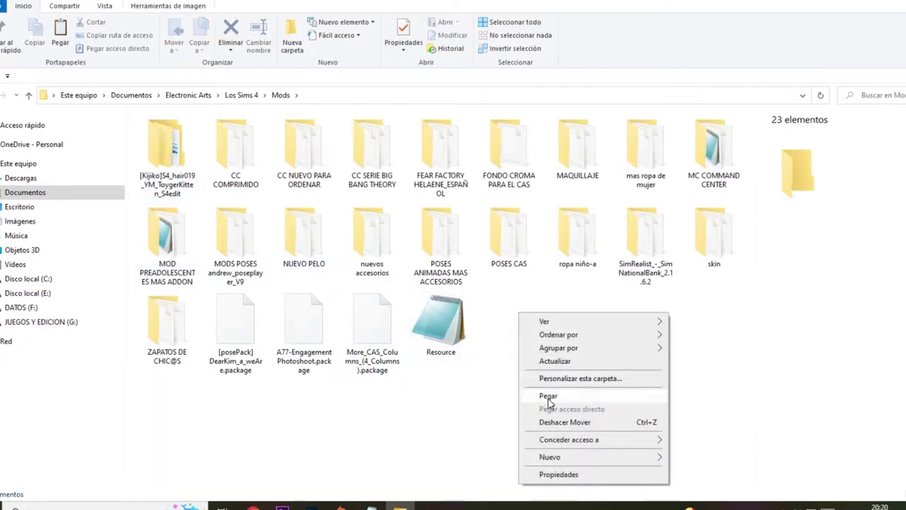
left_click(476, 394)
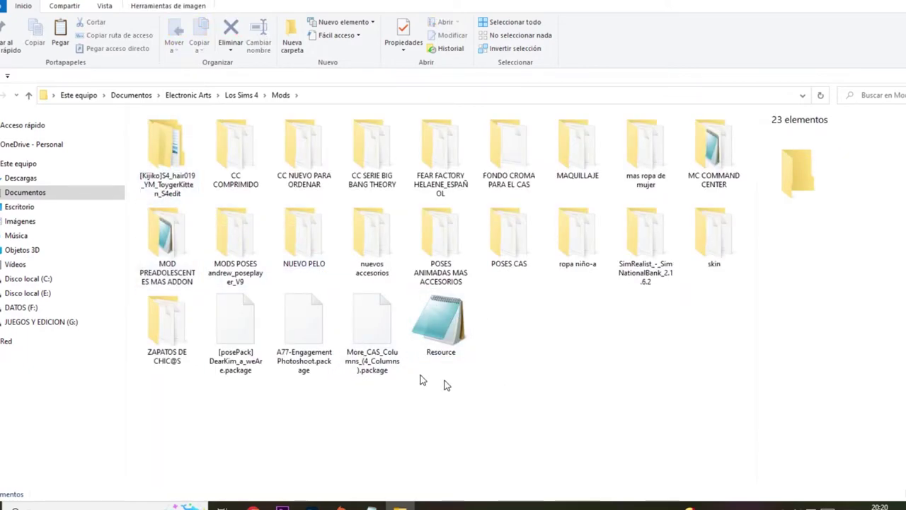
- Open the ALL_BRANCHES folder in Downloads, show its full subfolder names and inspect the contents of the NewcrestBranch folder
left_click(34, 180)
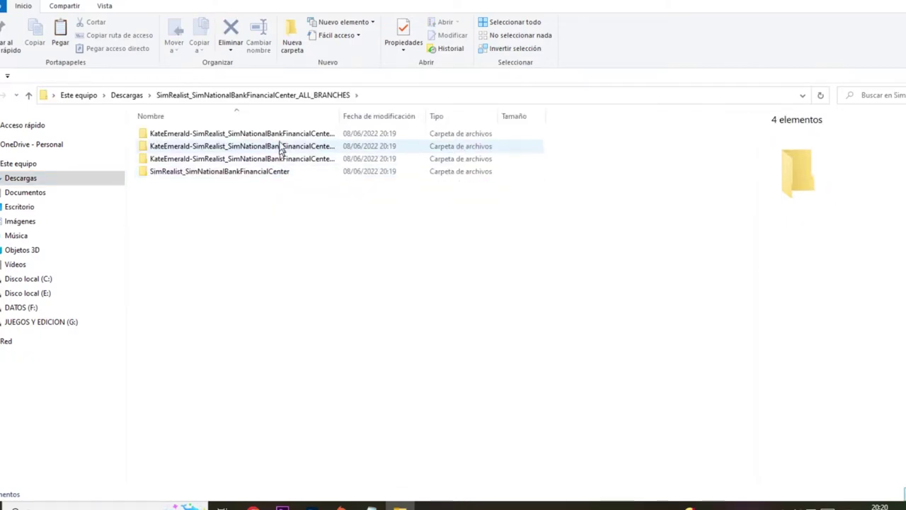
left_click_drag(340, 111, 461, 112)
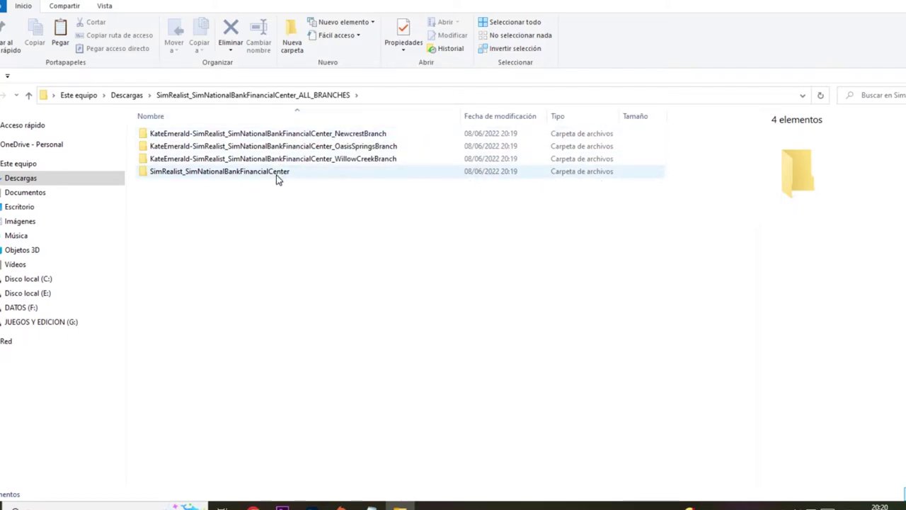
double_click(283, 134)
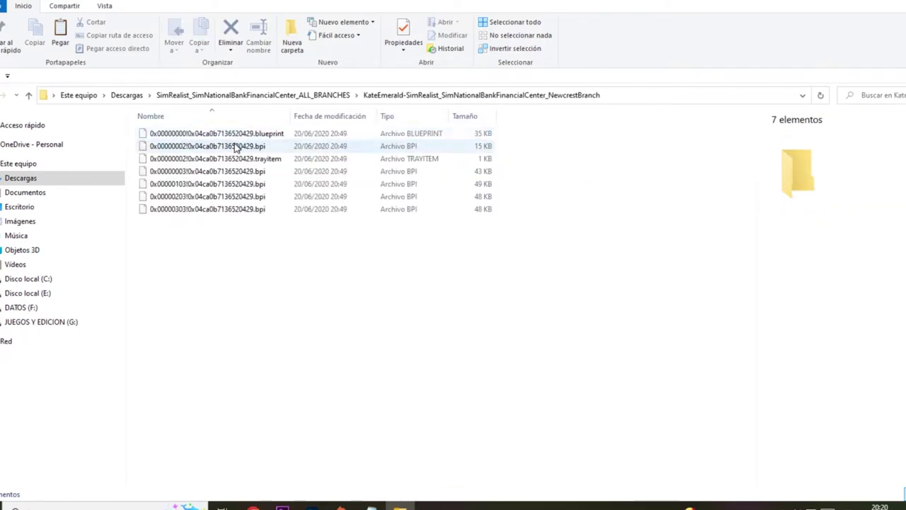
key("alt+Left")
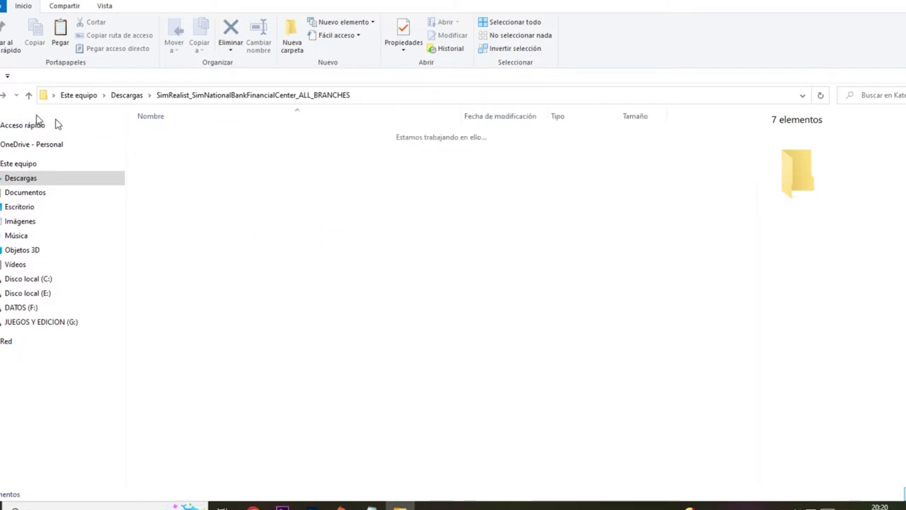
- Check the contents of the OasisSpringsBranch folder and cut the seven files in the NewcrestBranch folder
double_click(217, 147)
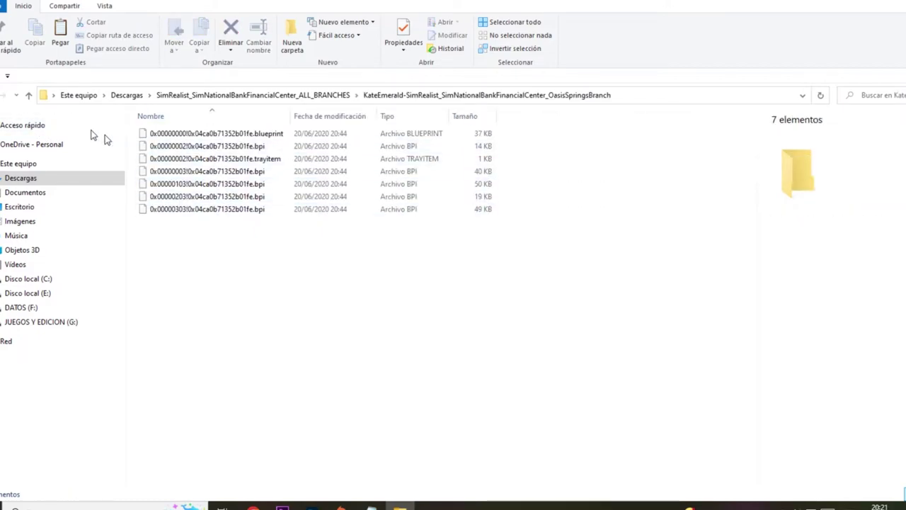
key("alt+Left")
left_click(176, 137)
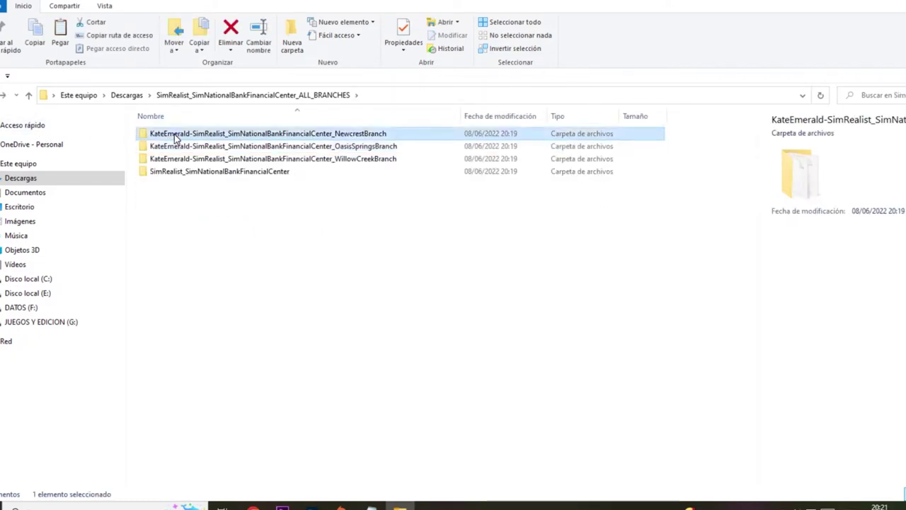
double_click(175, 137)
left_click_drag(208, 239, 269, 138)
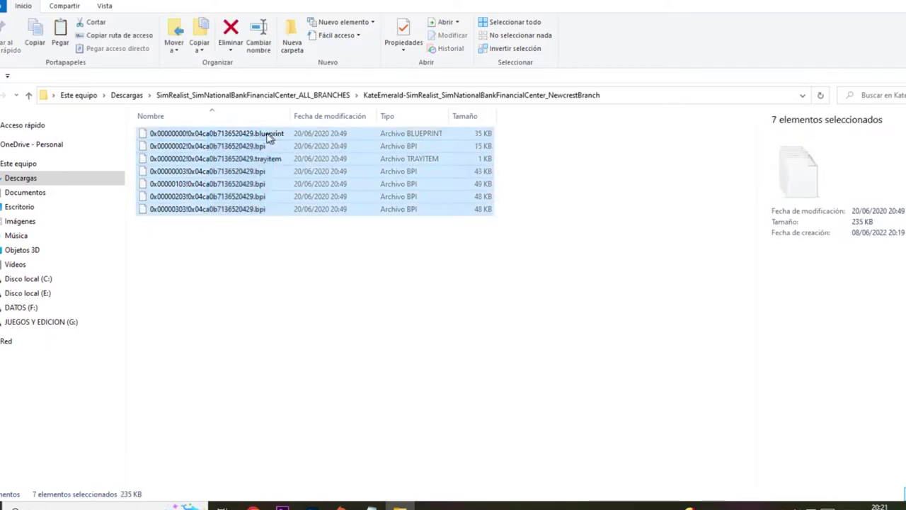
right_click(269, 138)
left_click(304, 258)
- Open Documents > Electronic Arts > Los Sims 4 > Tray in a separate window
key("super")
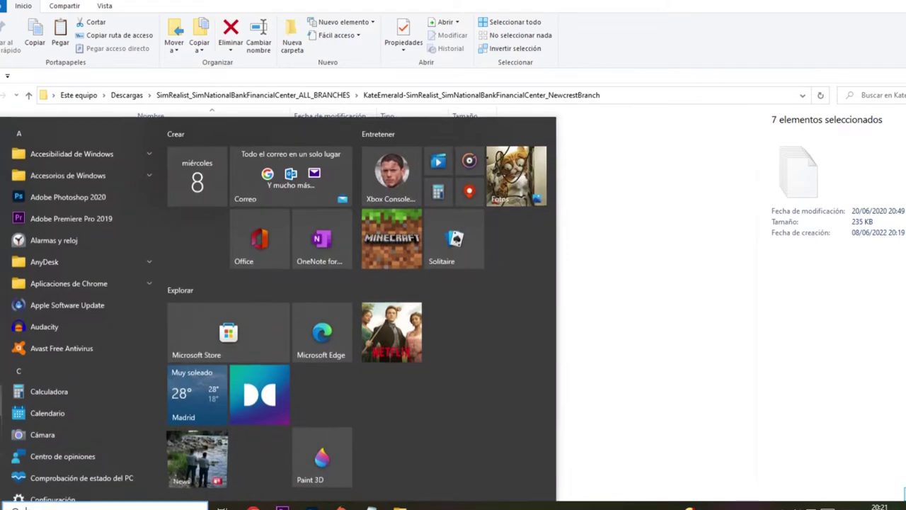
left_click(28, 401)
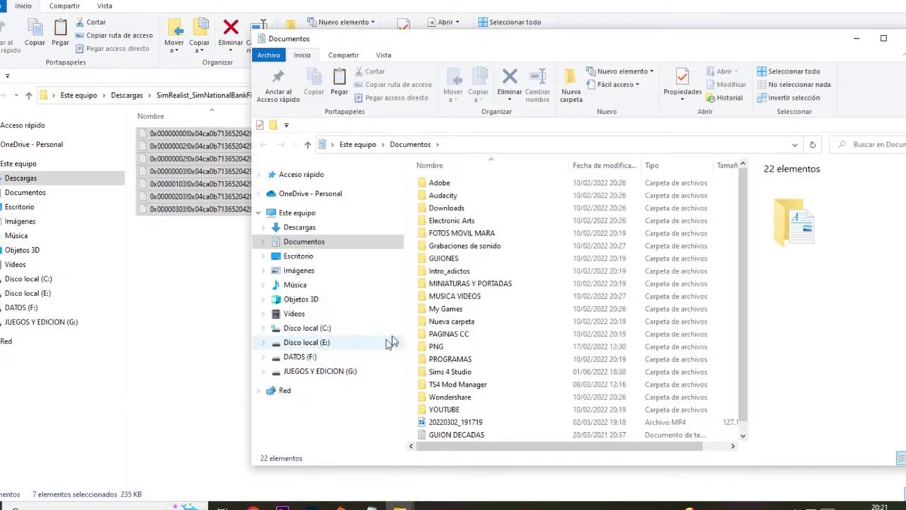
double_click(450, 221)
double_click(449, 197)
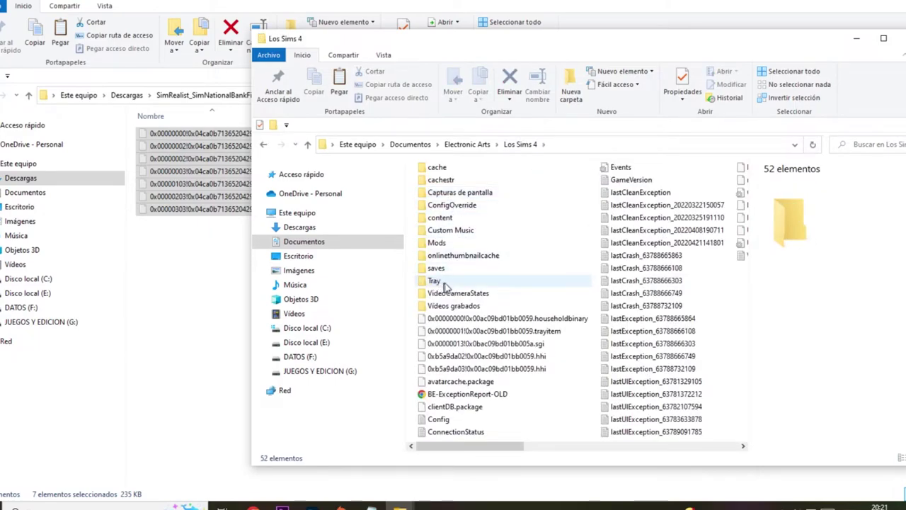
double_click(442, 285)
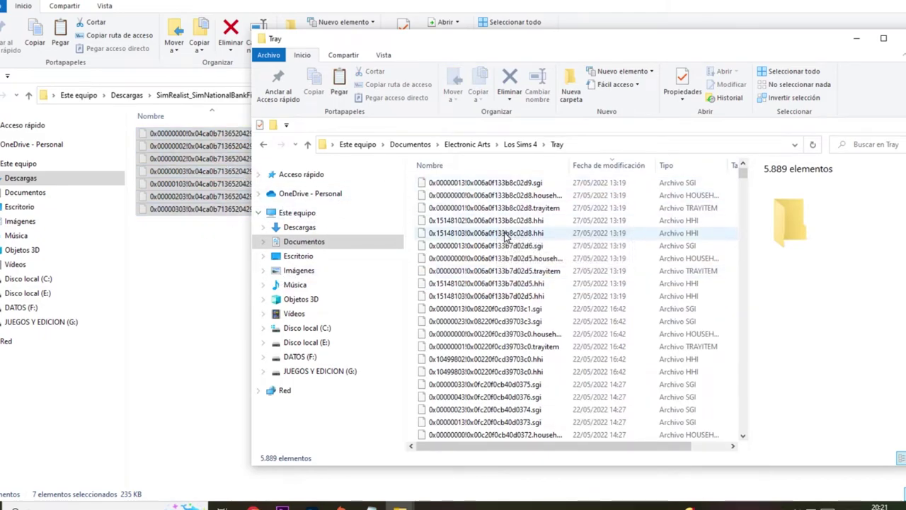
- Cut the seven files in the OasisSpringsBranch folder and bring up the Tray folder window without pasting them
left_click(3, 111)
key("alt+Up")
double_click(184, 146)
left_click_drag(177, 230, 214, 131)
right_click(214, 134)
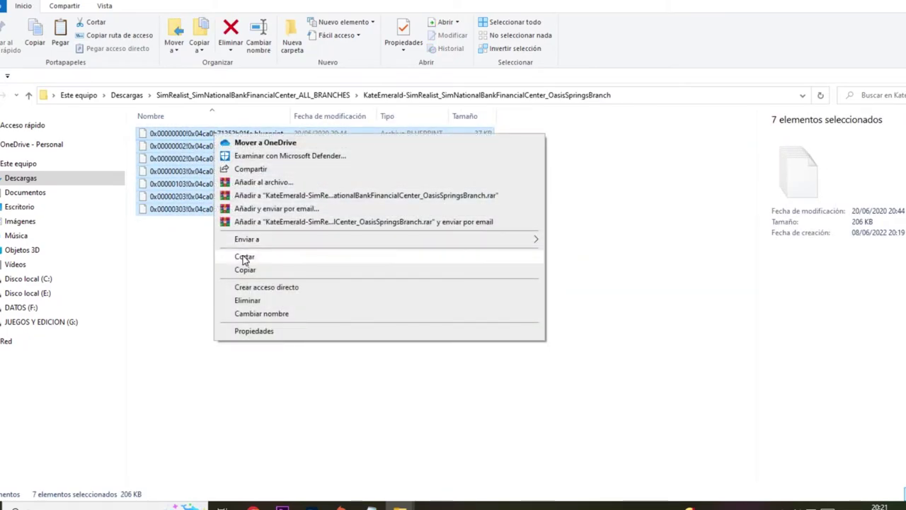
left_click(244, 258)
left_click(399, 504)
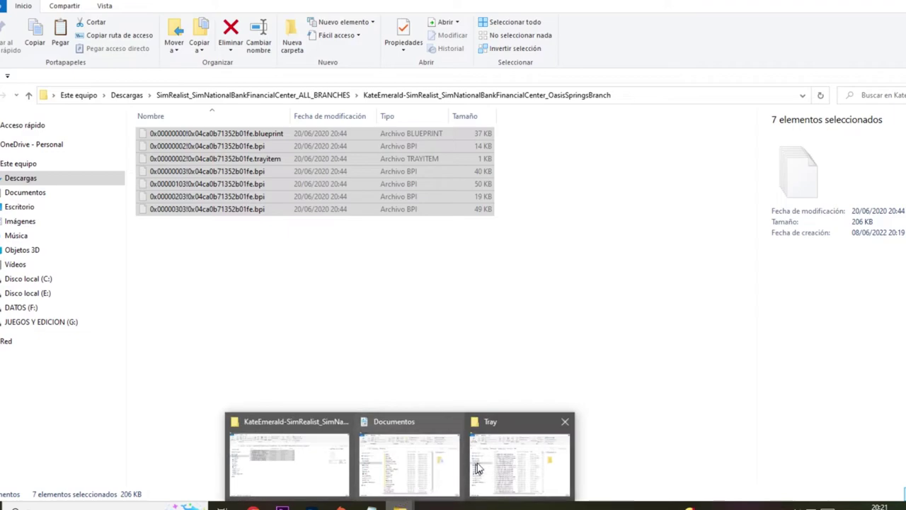
left_click(476, 468)
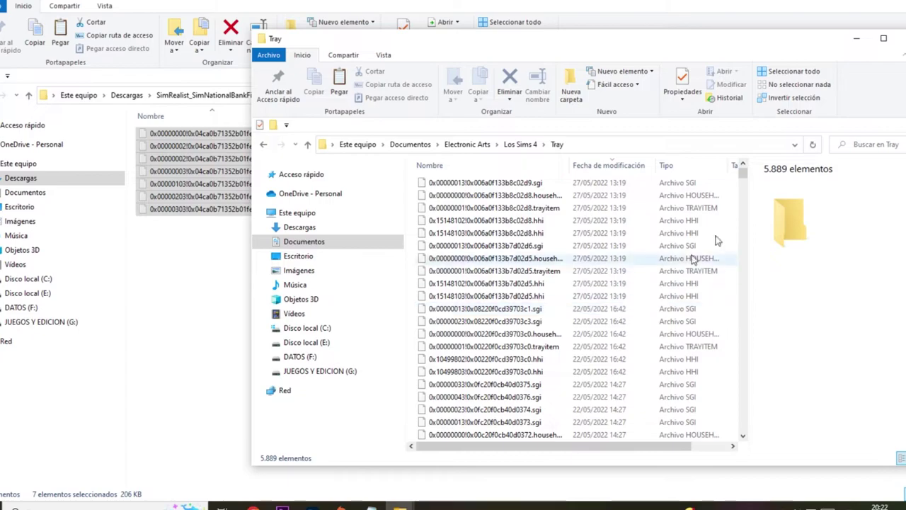
left_click(902, 41)
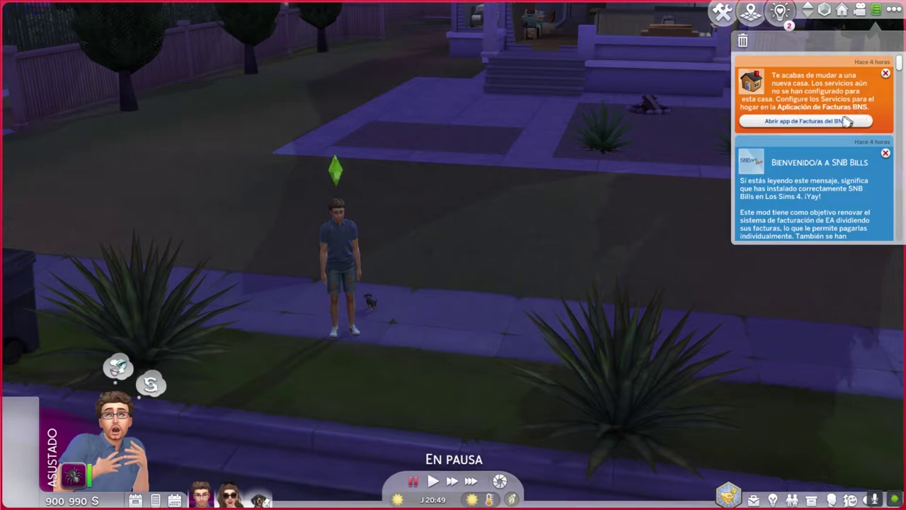
- In The Sims 4, open the BNS bills app from its notification and choose Paquete premium de Bienvenida a Casa under Servicios para el Hogar
left_click(809, 122)
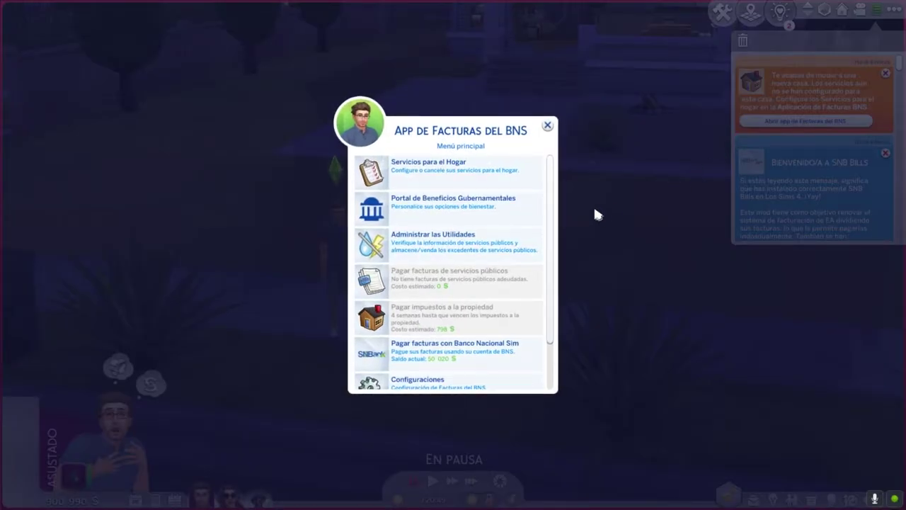
scroll(496, 202, "down", 2)
scroll(489, 252, "up", 2)
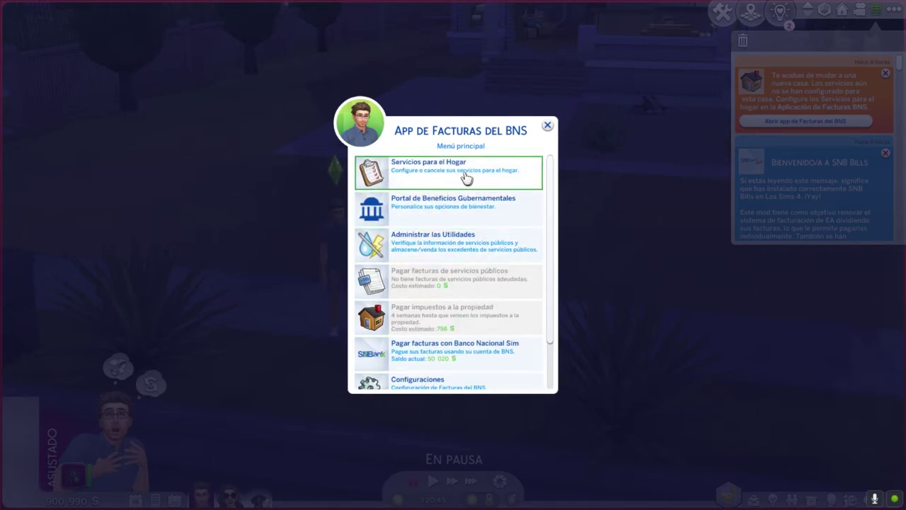
left_click(438, 174)
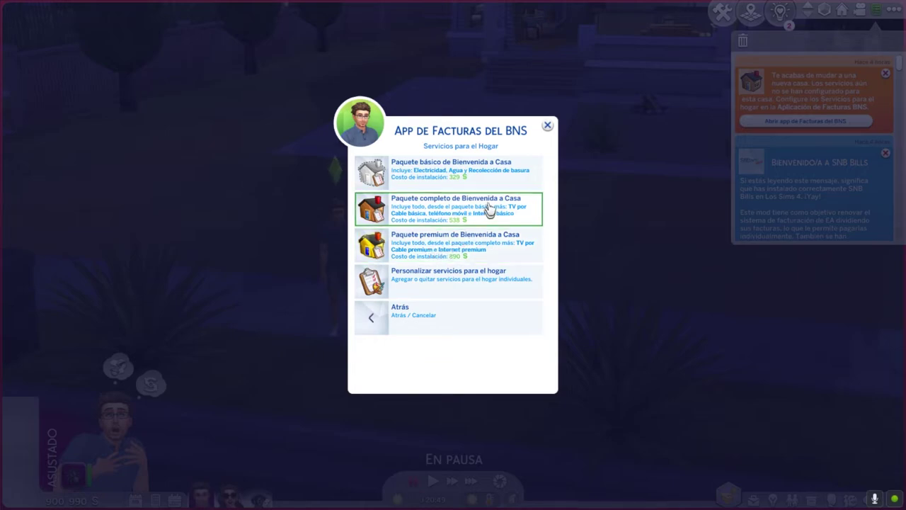
left_click(435, 251)
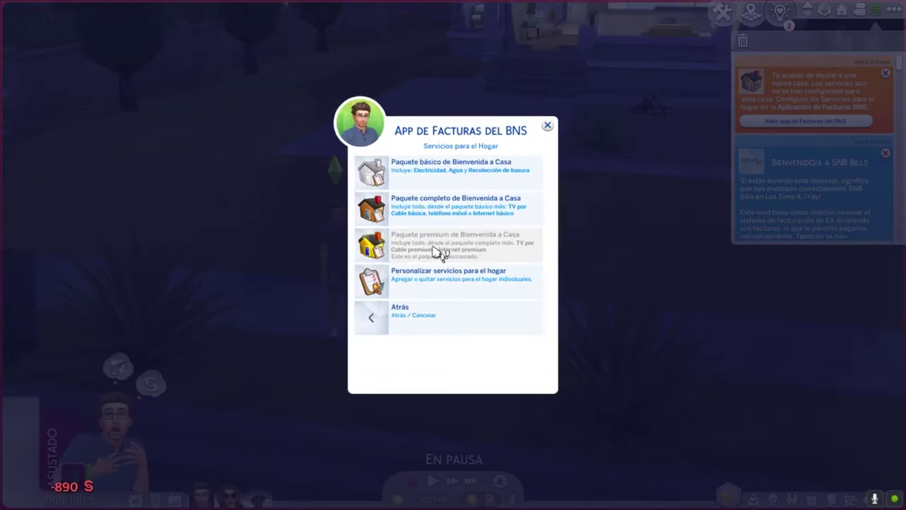